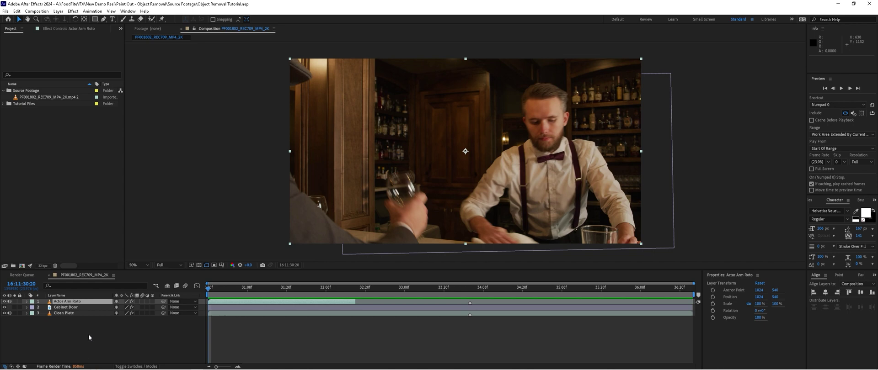
Turn on the Clean Plate layer's visibility so the shelves show where the open cabinet door was
{"action": "left_click", "coordinate": [4, 313]}
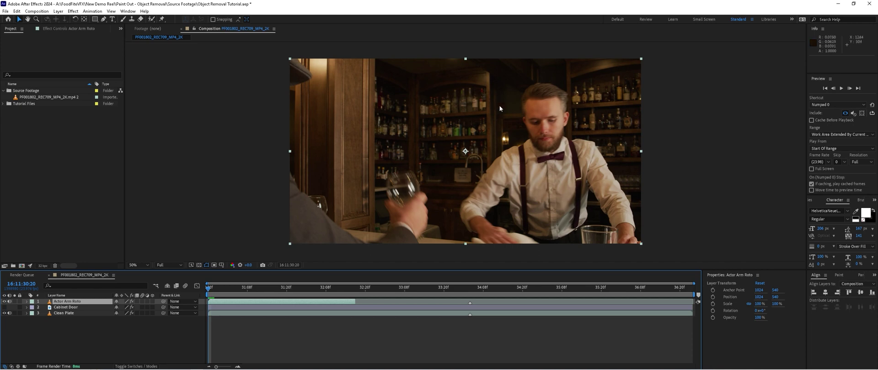
Hide Actor Arm Roto, show Cabinet Door, and scrub through the clip back to the first frame
{"action": "left_click", "coordinate": [4, 301]}
{"action": "left_click_drag", "start_coordinate": [220, 289], "coordinate": [393, 283]}
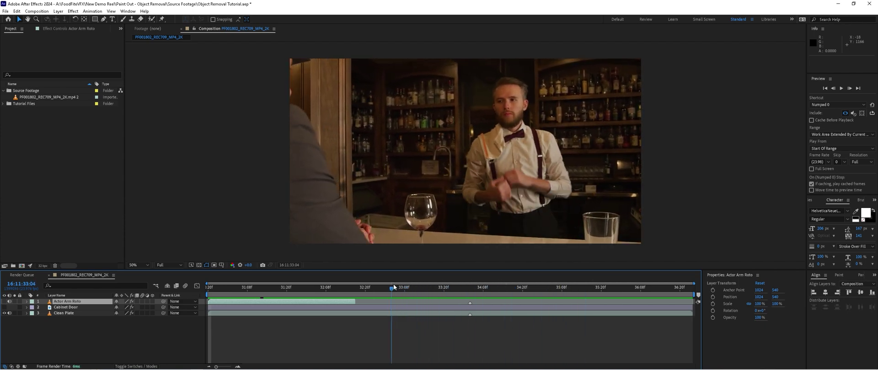
{"action": "left_click", "coordinate": [4, 307]}
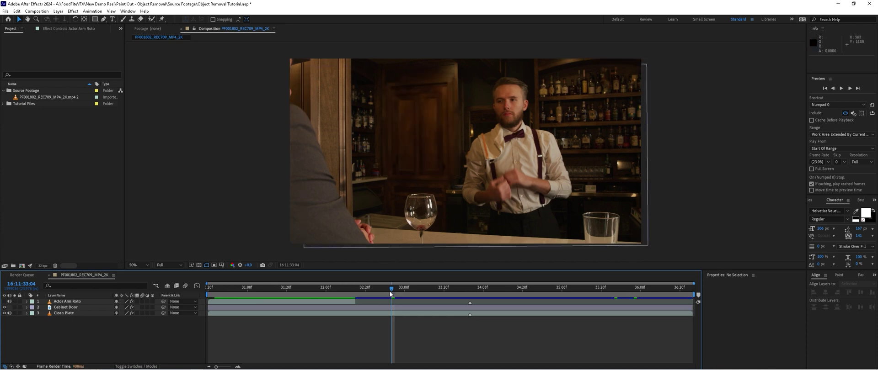
{"action": "left_click_drag", "start_coordinate": [390, 292], "coordinate": [430, 314]}
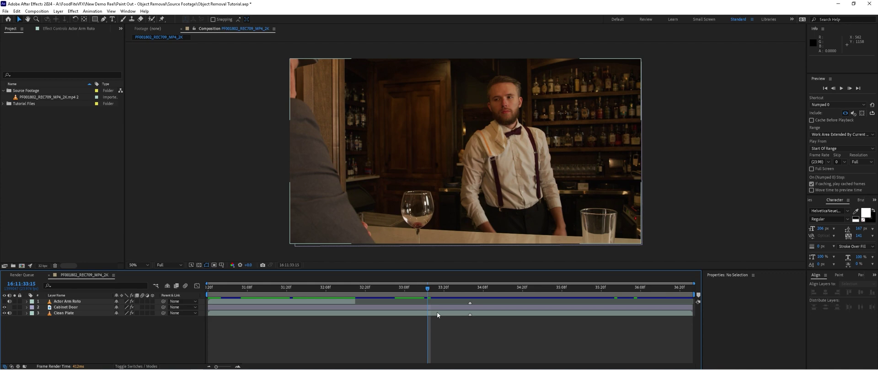
{"action": "left_click_drag", "start_coordinate": [411, 288], "coordinate": [343, 288]}
{"action": "left_click_drag", "start_coordinate": [282, 289], "coordinate": [200, 298]}
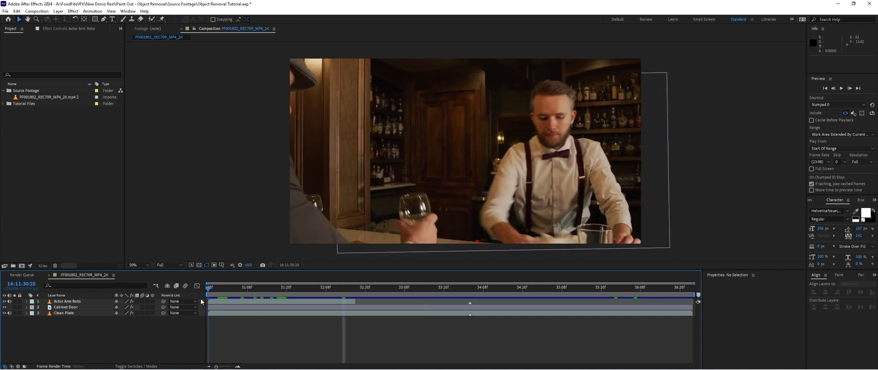
Create a new composition from the bar footage and preview it once
{"action": "left_click", "coordinate": [33, 98]}
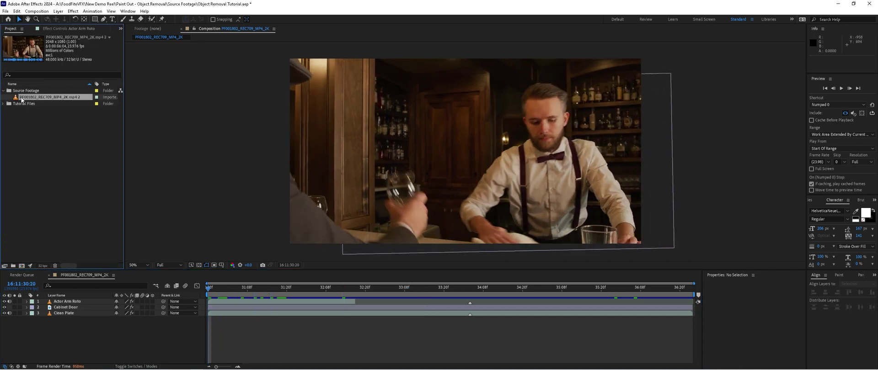
{"action": "left_click", "coordinate": [21, 266]}
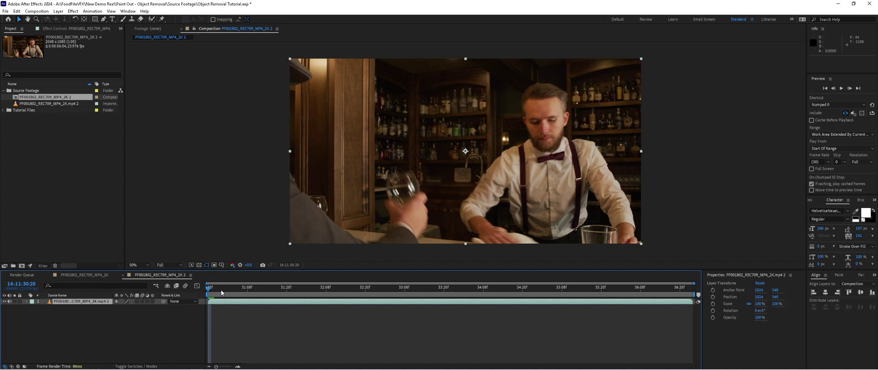
{"action": "key", "text": "space"}
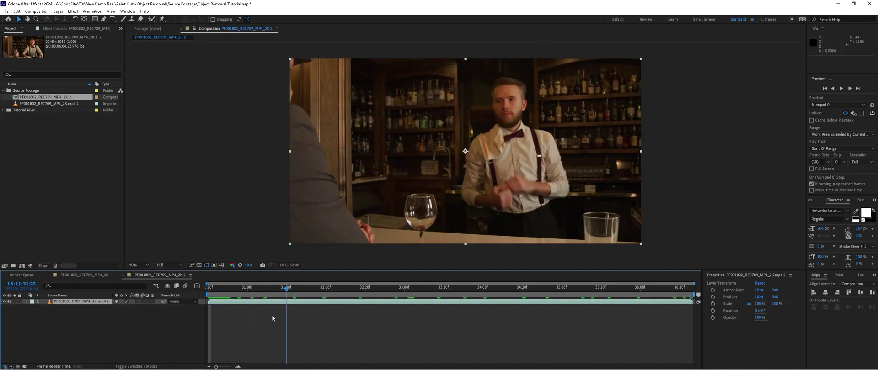
{"action": "key", "text": "space"}
Rename the comp's only layer to 'Clean Plate'
{"action": "left_click", "coordinate": [86, 304]}
{"action": "key", "text": "Return"}
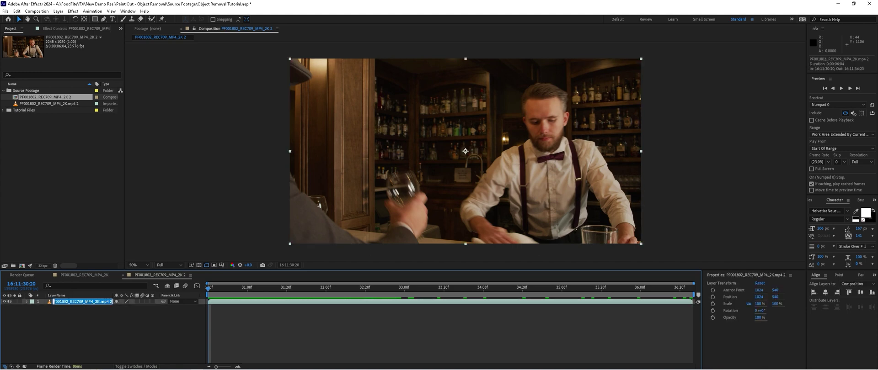
{"action": "type", "text": "Clean Plate"}
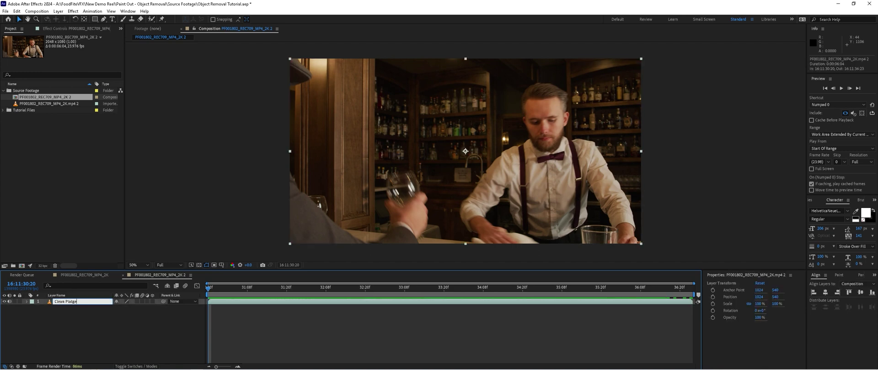
{"action": "key", "text": "Return"}
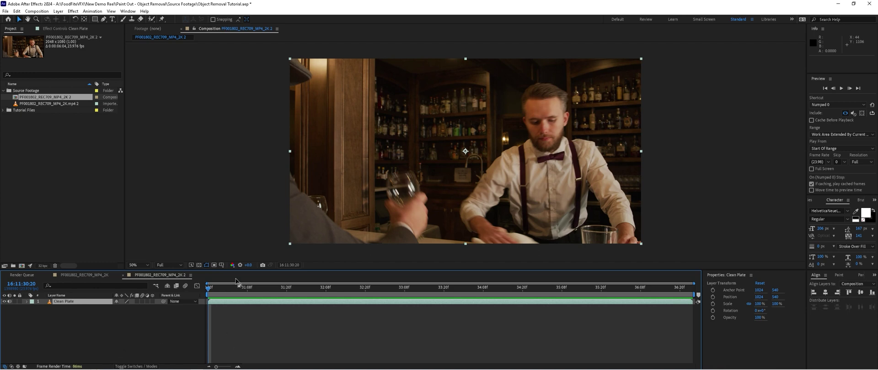
Scrub to frame 16:11:32:02, where the bartender holds the towel out, and select Clean Plate
{"action": "left_click_drag", "start_coordinate": [215, 286], "coordinate": [297, 289]}
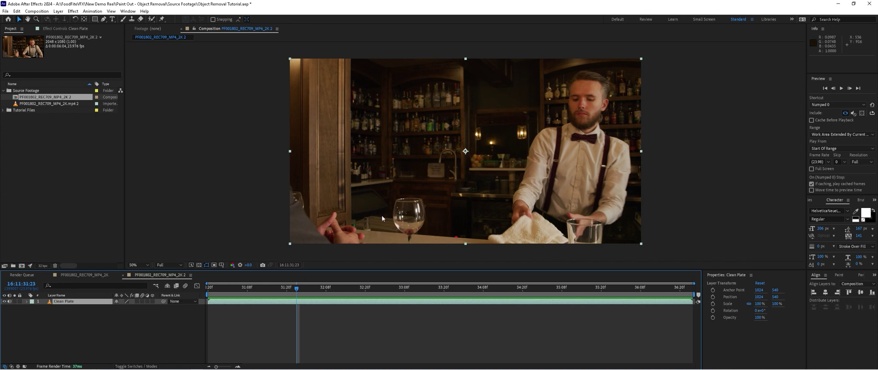
{"action": "left_click_drag", "start_coordinate": [231, 287], "coordinate": [733, 276]}
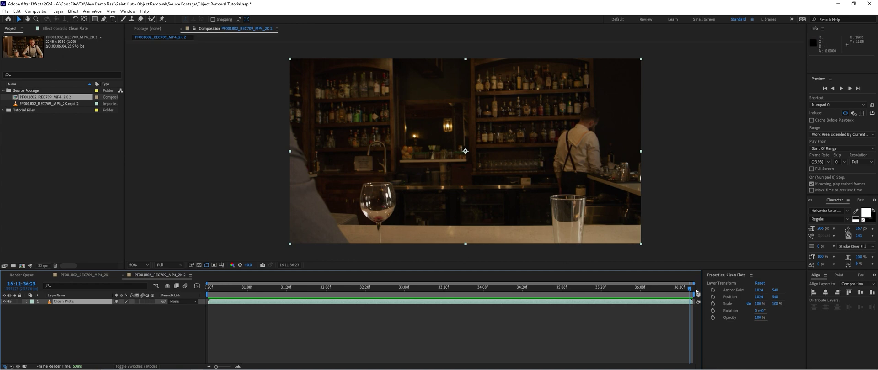
{"action": "left_click_drag", "start_coordinate": [691, 290], "coordinate": [306, 307]}
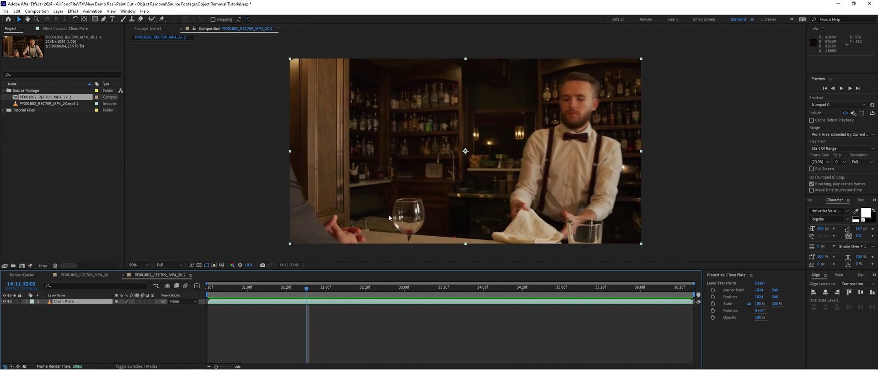
{"action": "left_click", "coordinate": [82, 303]}
Queue the current frame via Save Frame As > File with a PNG Sequence output module
{"action": "left_click", "coordinate": [37, 11]}
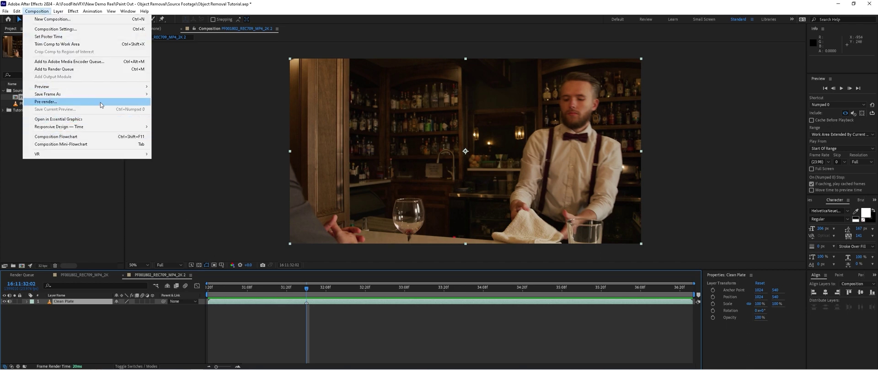
{"action": "mouse_move", "coordinate": [114, 94]}
{"action": "left_click", "coordinate": [177, 97]}
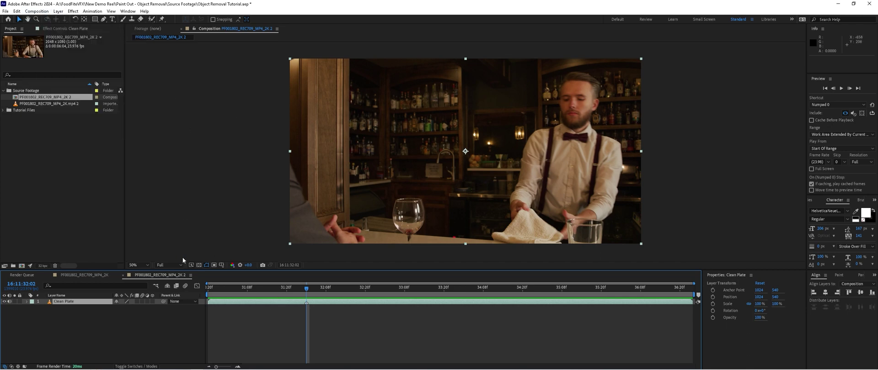
{"action": "left_click", "coordinate": [439, 286]}
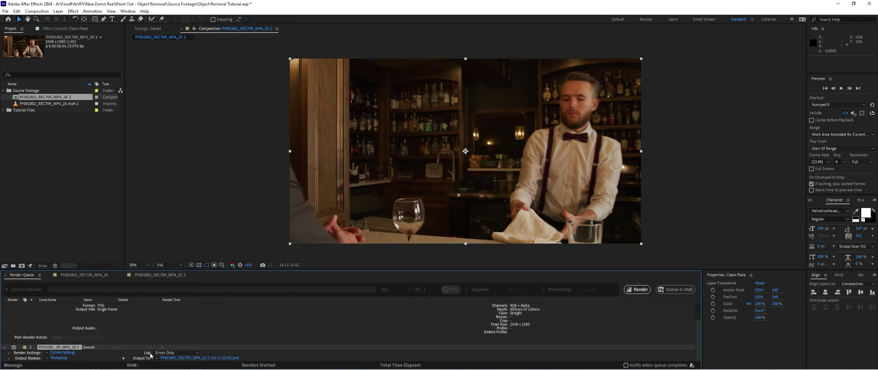
{"action": "left_click", "coordinate": [66, 358]}
{"action": "left_click", "coordinate": [375, 107]}
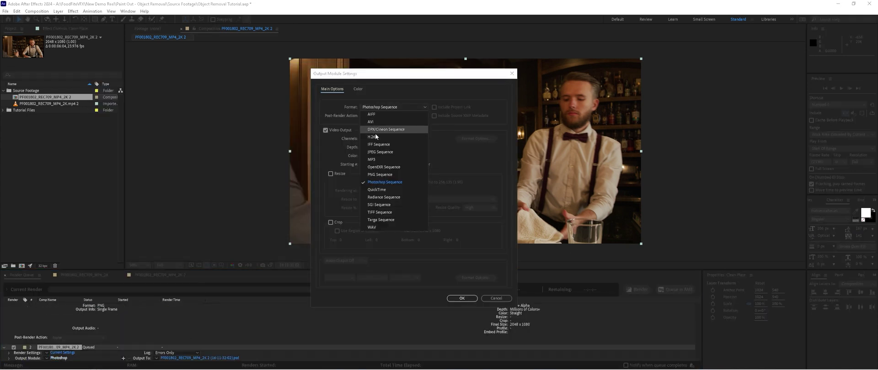
{"action": "left_click", "coordinate": [379, 174]}
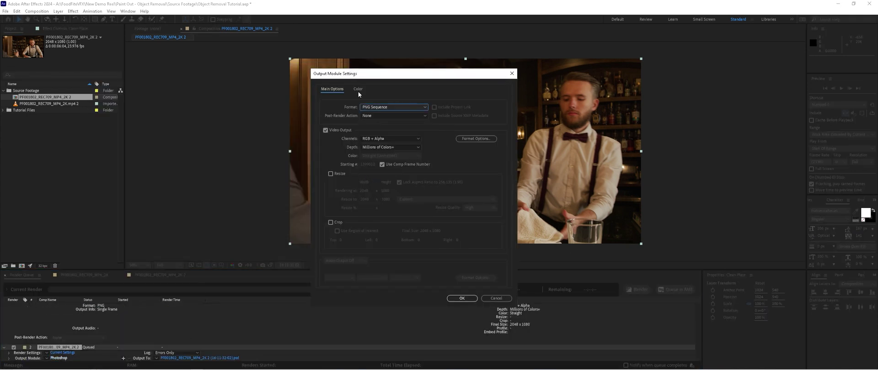
{"action": "left_click", "coordinate": [448, 299]}
Set the output file to 'Still Frame Original.png', replacing the existing file
{"action": "left_click", "coordinate": [194, 358]}
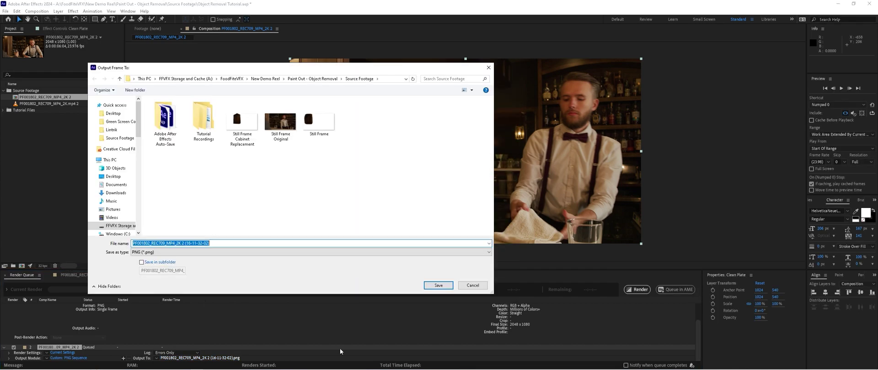
{"action": "left_click", "coordinate": [280, 122]}
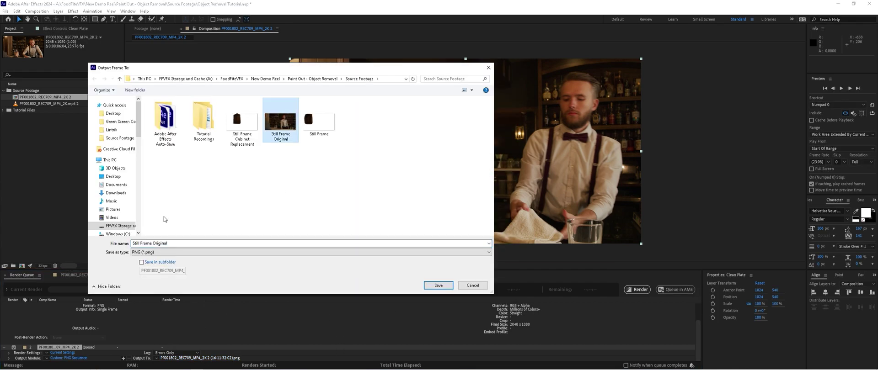
{"action": "left_click", "coordinate": [440, 285]}
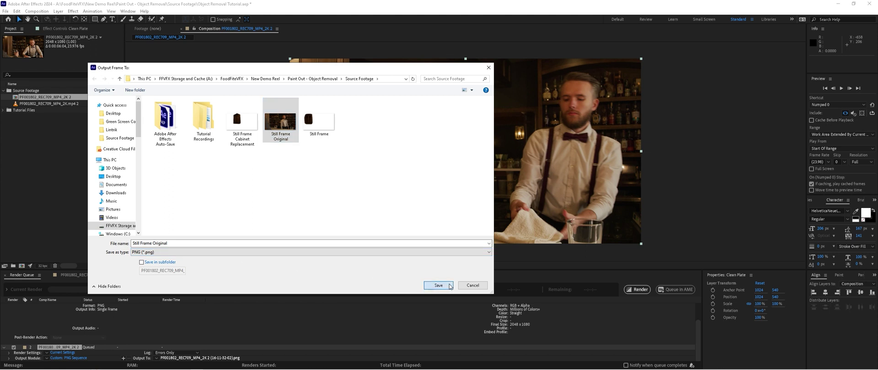
{"action": "left_click", "coordinate": [474, 200]}
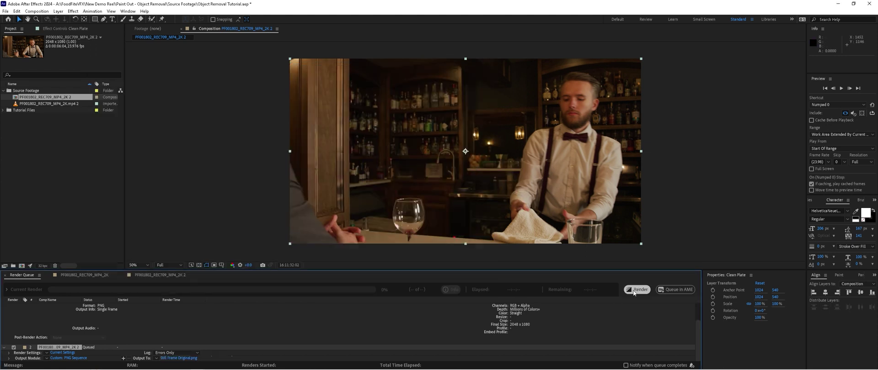
Render the still frame and open its Source Footage folder to select the image
{"action": "left_click", "coordinate": [475, 195]}
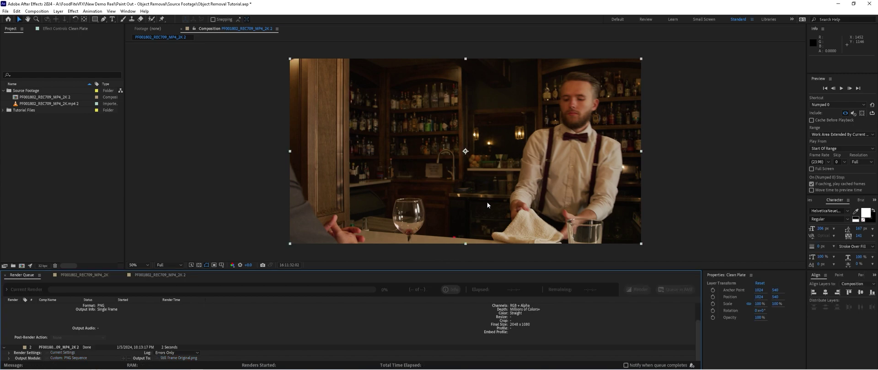
{"action": "left_click", "coordinate": [9, 359]}
{"action": "scroll", "coordinate": [69, 344], "scroll_direction": "down", "scroll_amount": 2}
{"action": "left_click", "coordinate": [88, 317]}
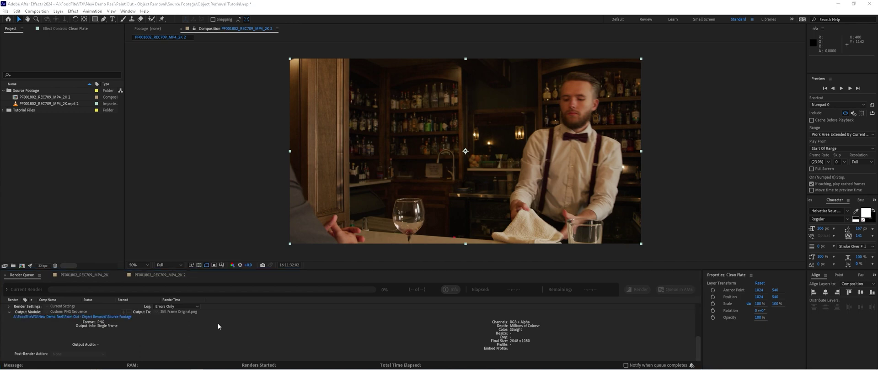
{"action": "left_click", "coordinate": [344, 250]}
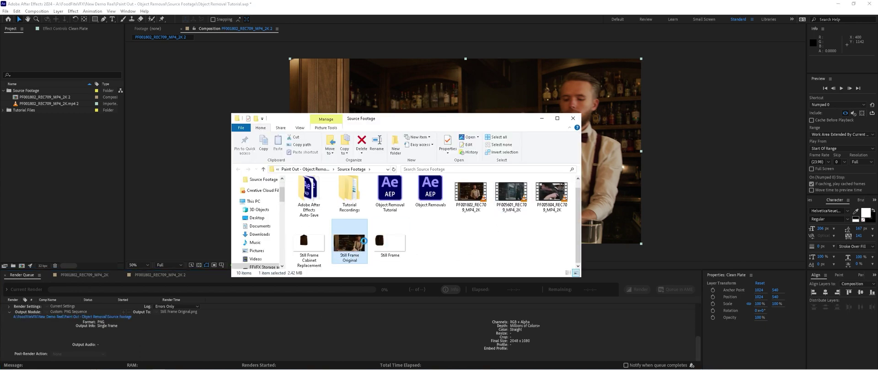
Open 'Still Frame Original.png' with Adobe Photoshop 2024 from the context menu
{"action": "right_click", "coordinate": [348, 242]}
{"action": "mouse_move", "coordinate": [437, 130]}
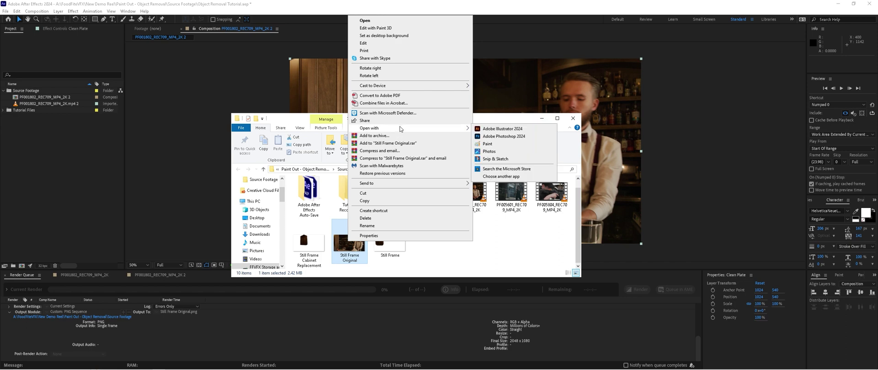
{"action": "left_click", "coordinate": [503, 137]}
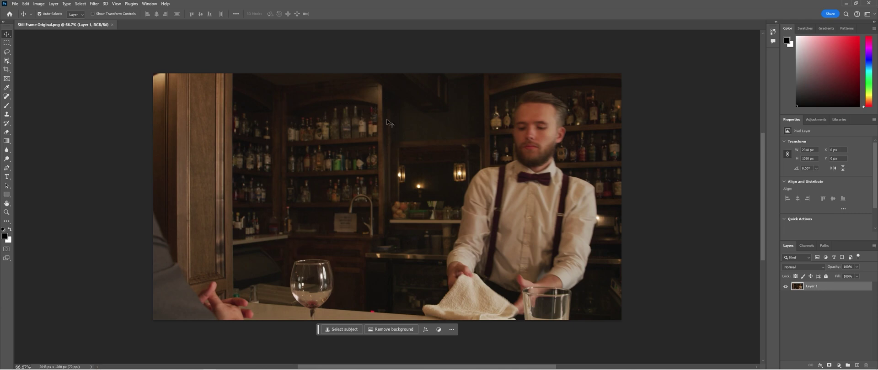
Draw a closed Lasso selection around the left bottle shelves and faucet area
{"action": "left_click", "coordinate": [7, 52]}
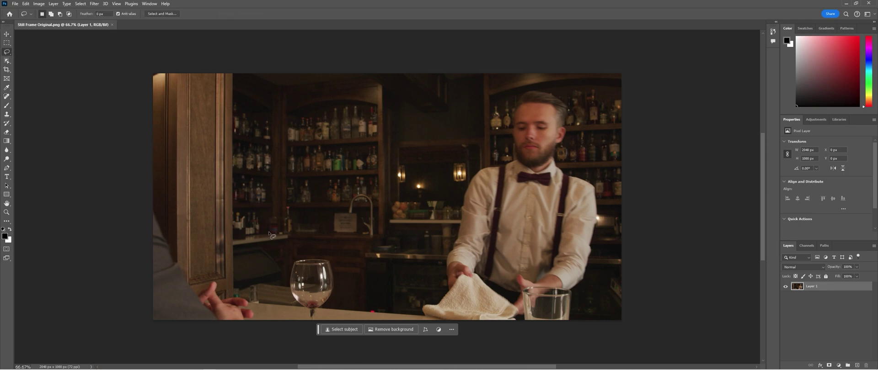
{"action": "mouse_move", "coordinate": [281, 234]}
{"action": "left_mouse_down"}
{"action": "mouse_move", "coordinate": [287, 108]}
{"action": "mouse_move", "coordinate": [327, 97]}
{"action": "mouse_move", "coordinate": [380, 104]}
{"action": "mouse_move", "coordinate": [385, 180]}
{"action": "left_mouse_up"}
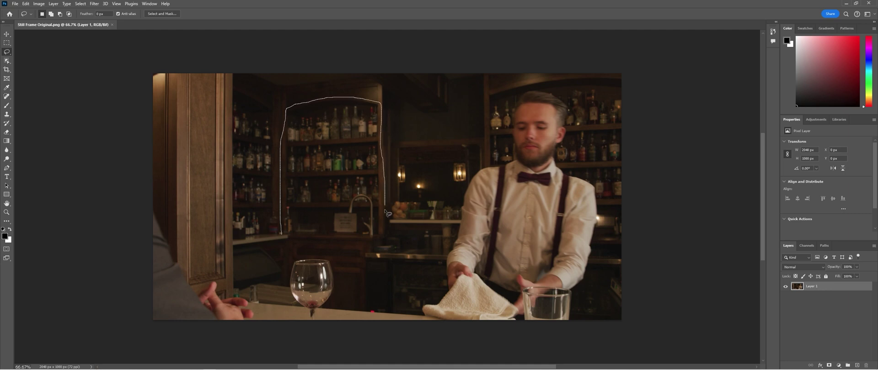
{"action": "left_click_drag", "start_coordinate": [356, 241], "coordinate": [280, 236]}
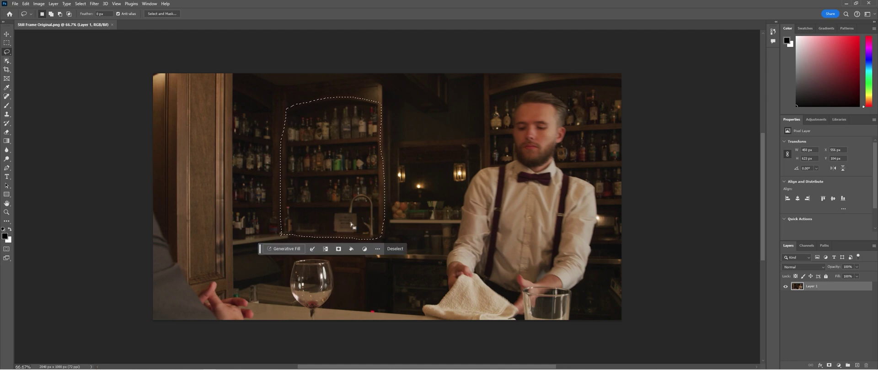
Run Generative Fill on the selection with the prompt 'cabinet door'
{"action": "left_click", "coordinate": [285, 248]}
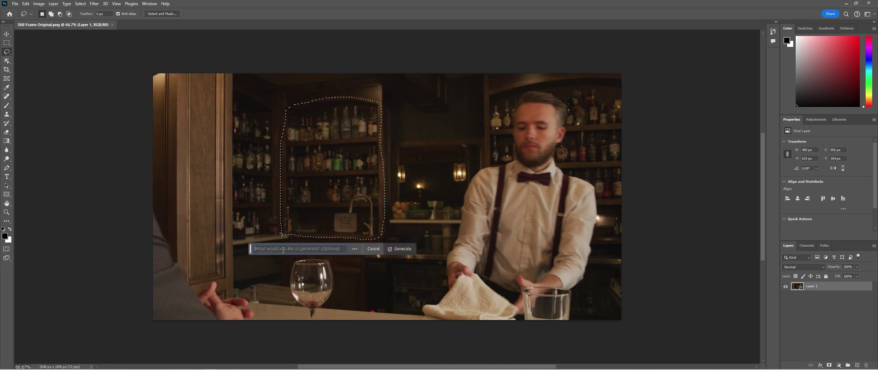
{"action": "type", "text": "cabi"}
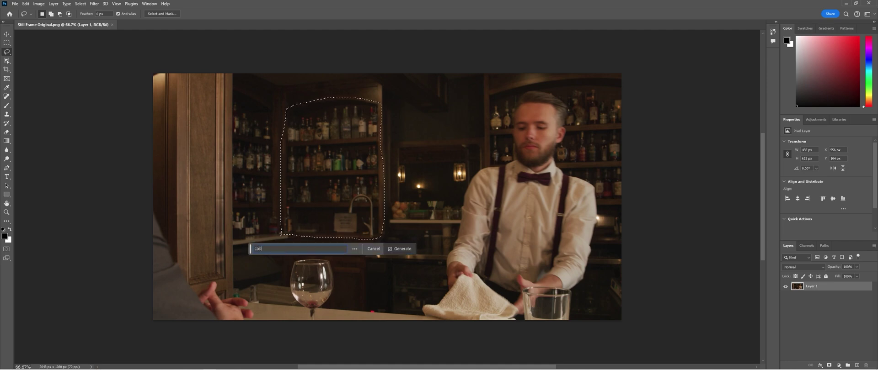
{"action": "type", "text": "net door"}
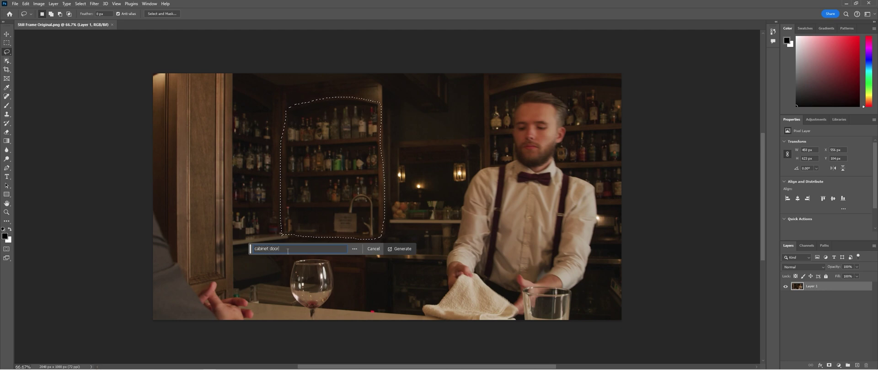
{"action": "key", "text": "Return"}
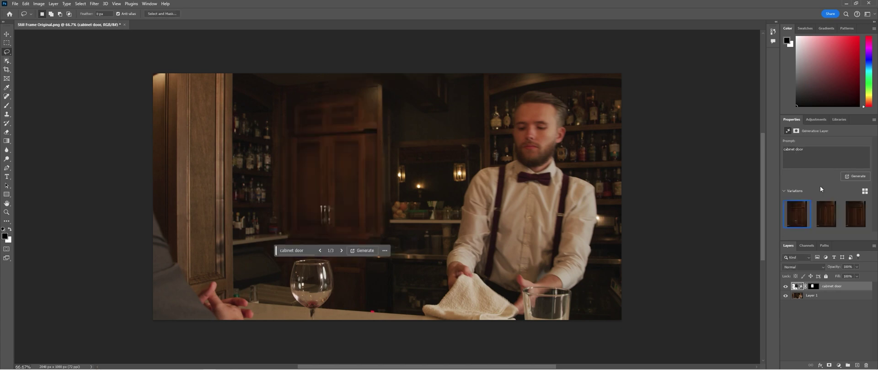
Compare the three cabinet door variations, generate a second batch, and preview it
{"action": "left_click", "coordinate": [857, 217]}
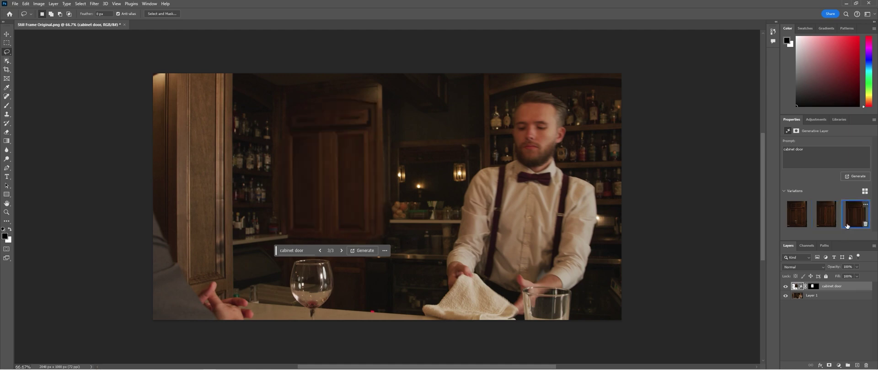
{"action": "left_click", "coordinate": [824, 219]}
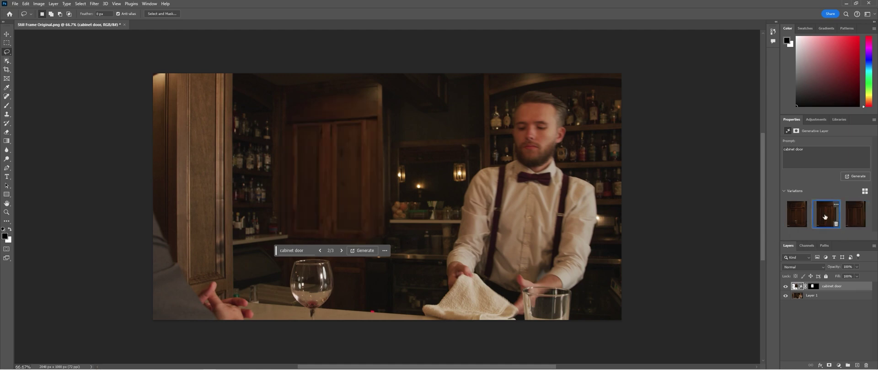
{"action": "left_click", "coordinate": [799, 220]}
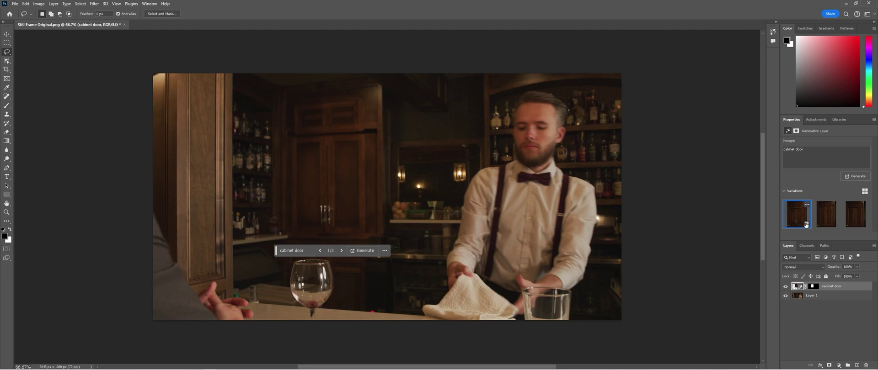
{"action": "left_click", "coordinate": [861, 178]}
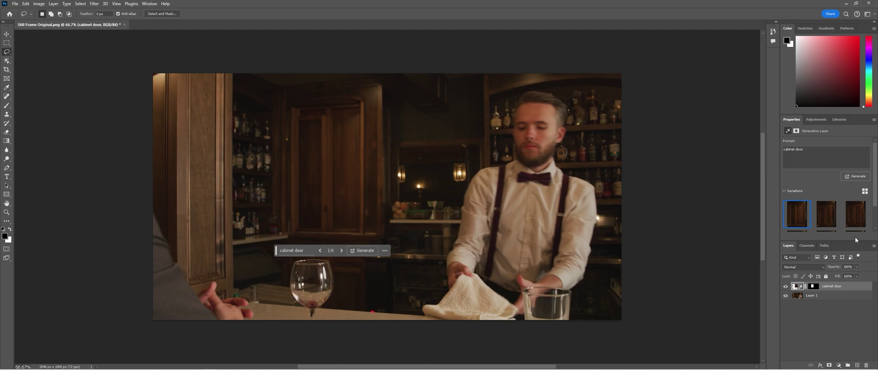
{"action": "left_click", "coordinate": [824, 218]}
{"action": "left_click", "coordinate": [853, 221]}
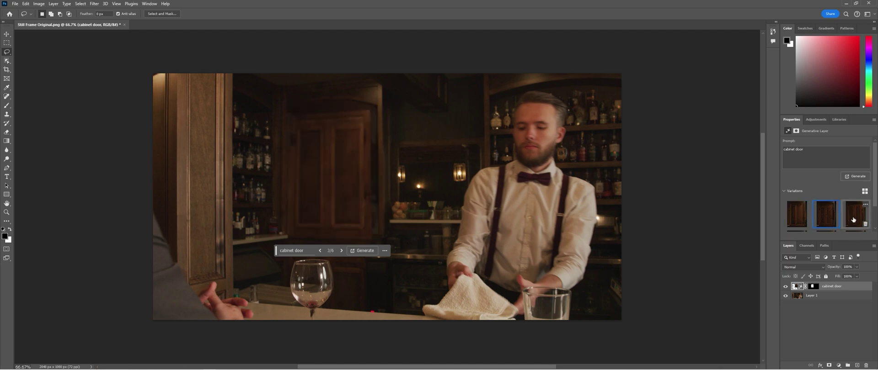
{"action": "left_click", "coordinate": [800, 222]}
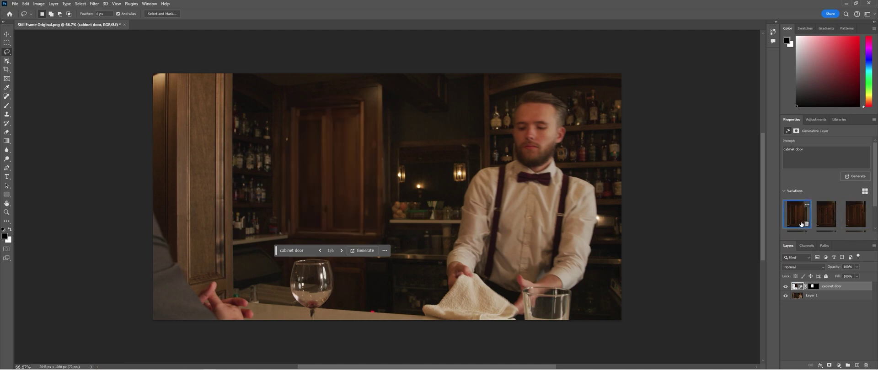
{"action": "left_click", "coordinate": [854, 217]}
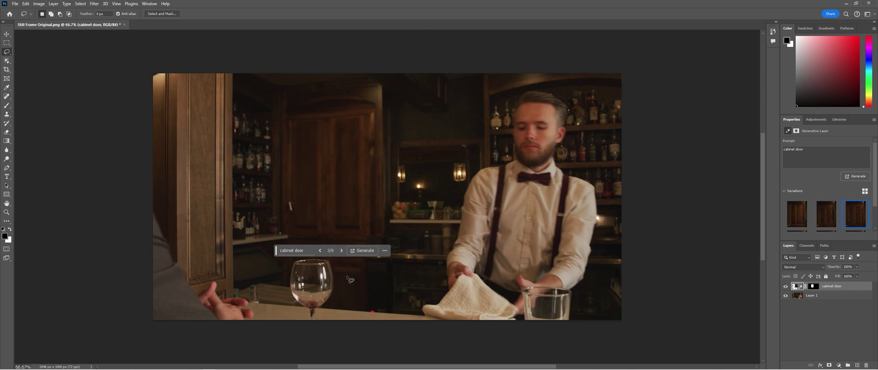
Preview cabinet door variations 4, 6, 3, 2, 1 and 3 in Properties
{"action": "scroll", "coordinate": [822, 206], "scroll_direction": "down", "scroll_amount": 1}
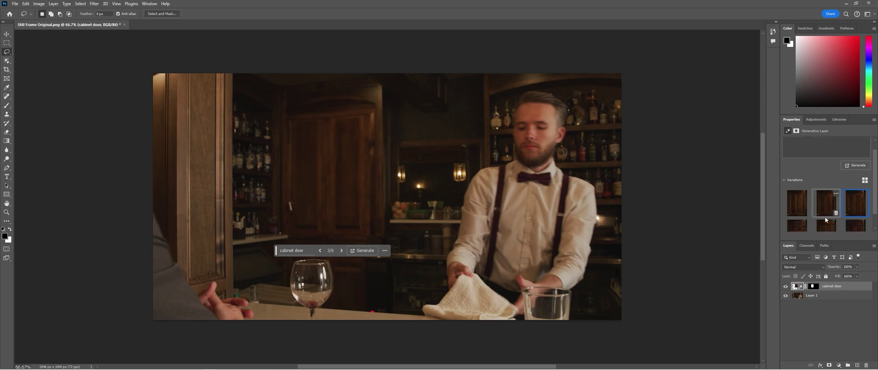
{"action": "left_click", "coordinate": [793, 227]}
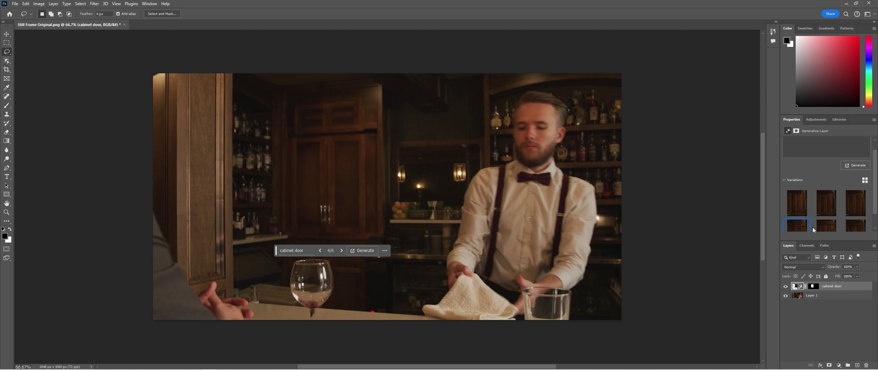
{"action": "left_click", "coordinate": [851, 229]}
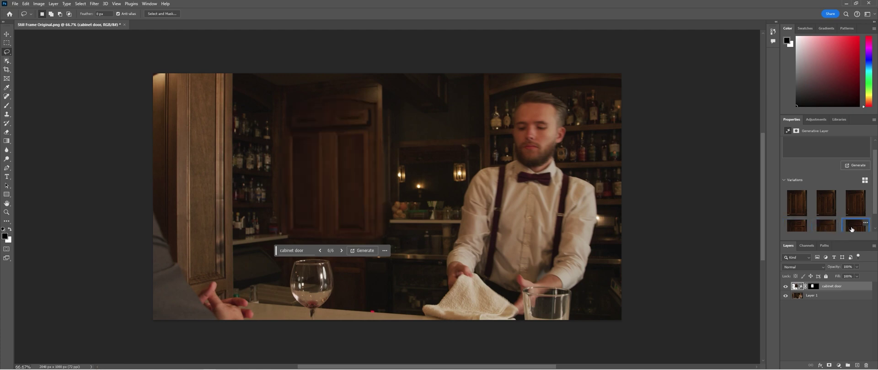
{"action": "left_click", "coordinate": [850, 206]}
{"action": "left_click", "coordinate": [826, 212]}
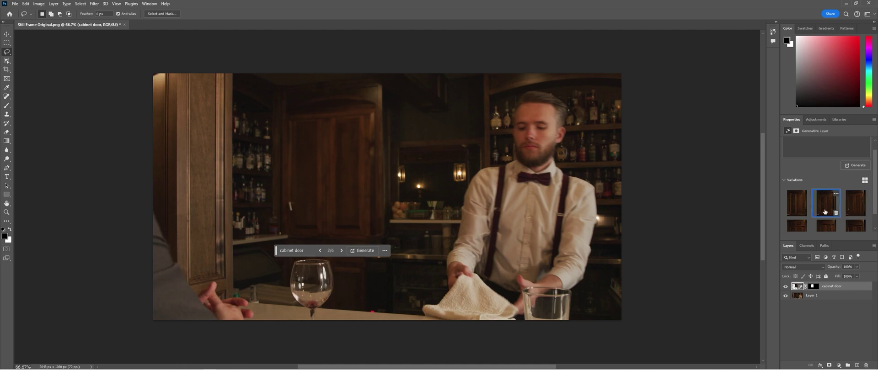
{"action": "left_click", "coordinate": [796, 206]}
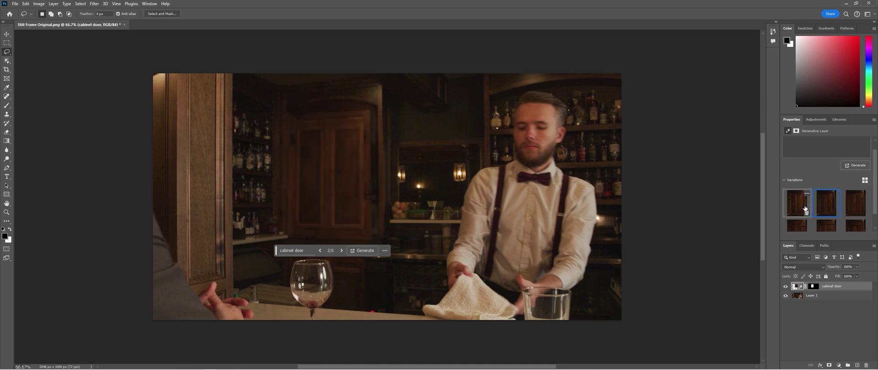
{"action": "left_click", "coordinate": [853, 205]}
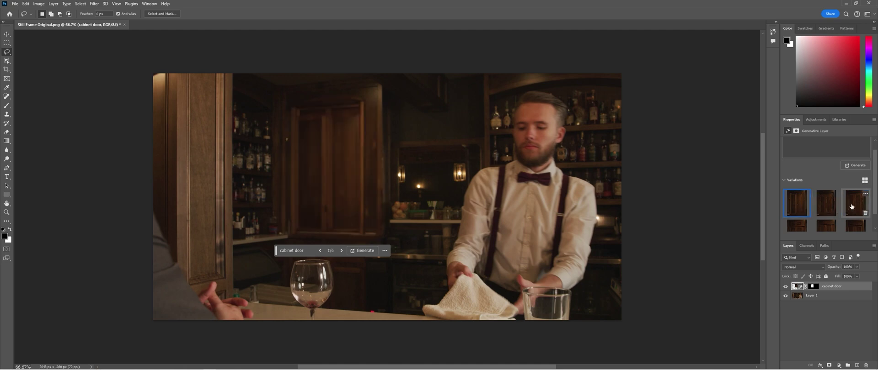
Generate a third batch, choose variation 1, and hide Layer 1 to view the door alone
{"action": "left_click", "coordinate": [853, 166]}
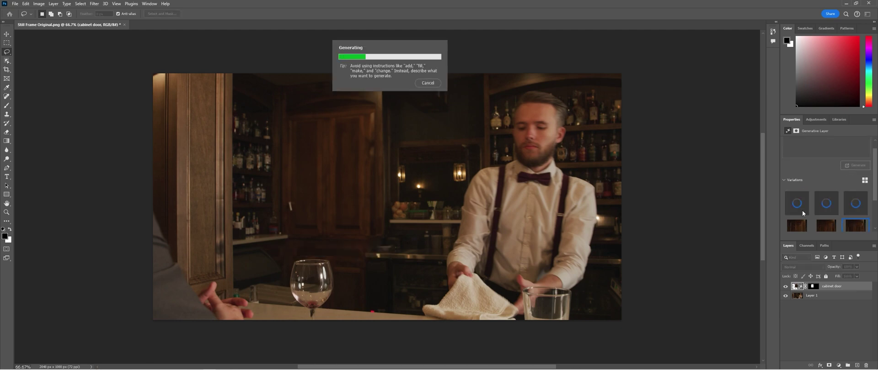
{"action": "left_click", "coordinate": [825, 207]}
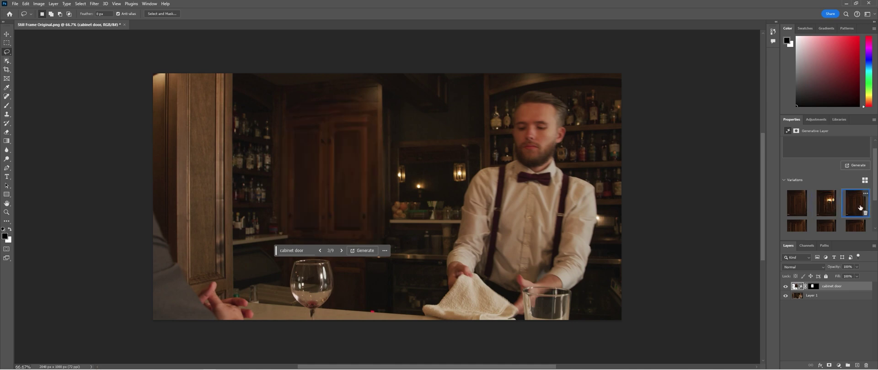
{"action": "left_click", "coordinate": [797, 206]}
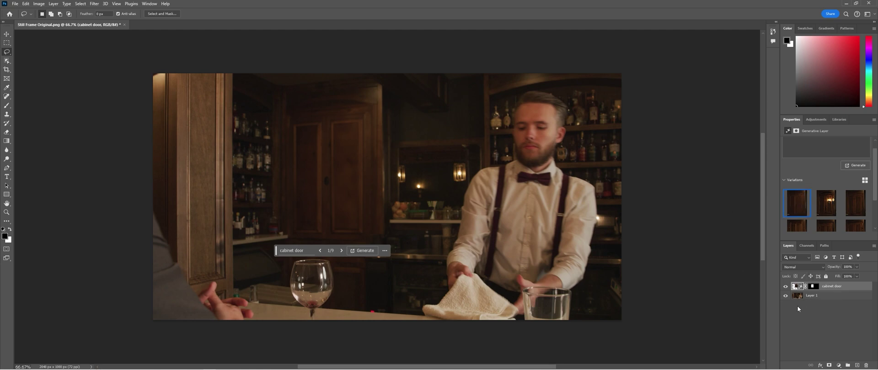
{"action": "left_click", "coordinate": [818, 296]}
Quick Export the cabinet as PNG 'Still Frame Cabinet Replacement', replacing the old file, then return to After Effects
{"action": "left_click", "coordinate": [785, 296]}
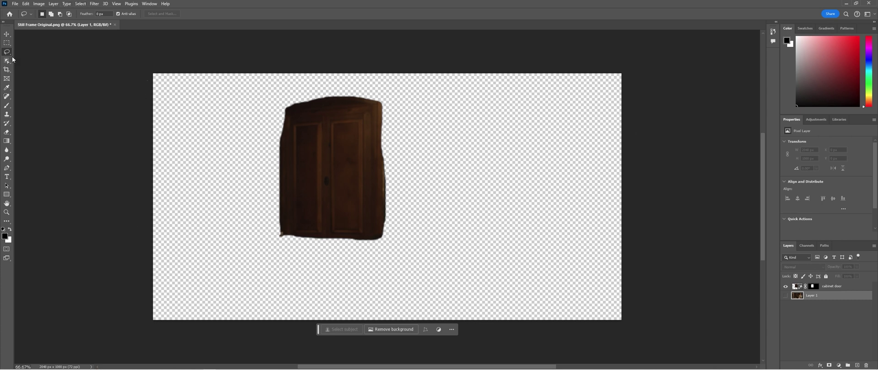
{"action": "left_click", "coordinate": [15, 4]}
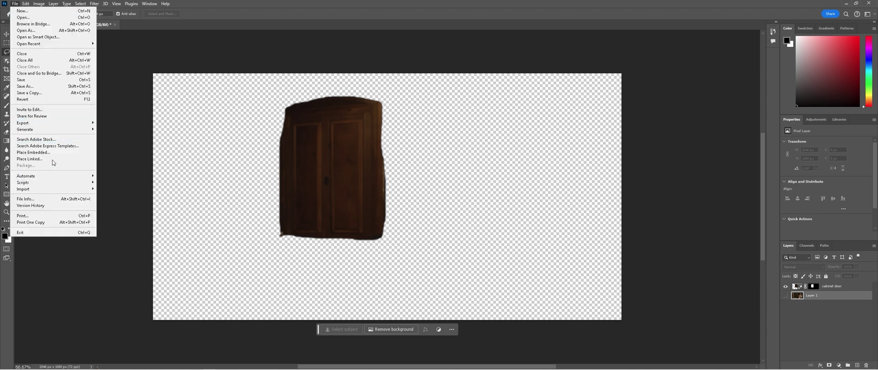
{"action": "mouse_move", "coordinate": [87, 122]}
{"action": "left_click", "coordinate": [122, 124]}
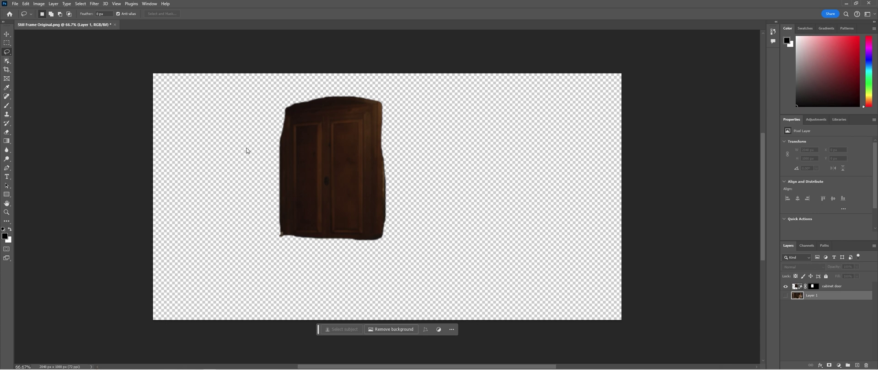
{"action": "left_click", "coordinate": [155, 60]}
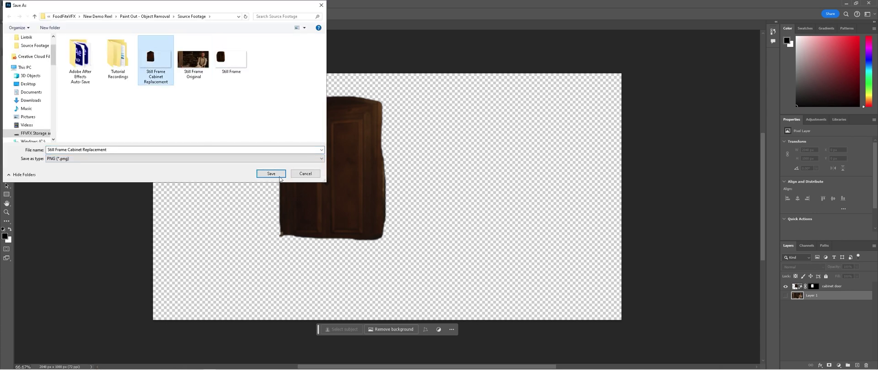
{"action": "left_click", "coordinate": [279, 177]}
{"action": "left_click", "coordinate": [456, 189]}
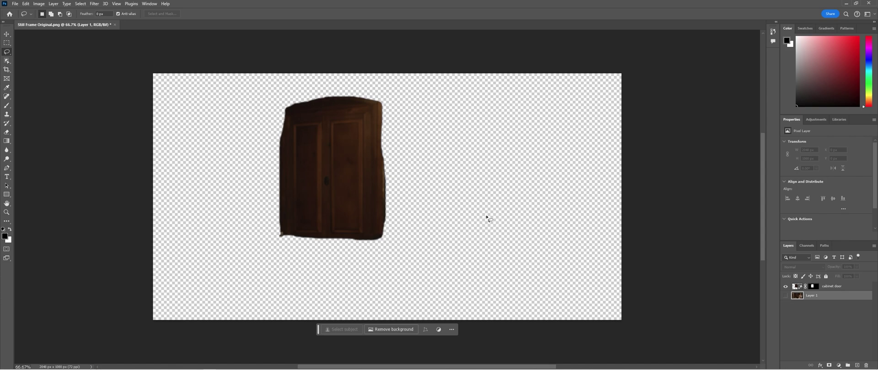
{"action": "key", "text": "alt+Tab"}
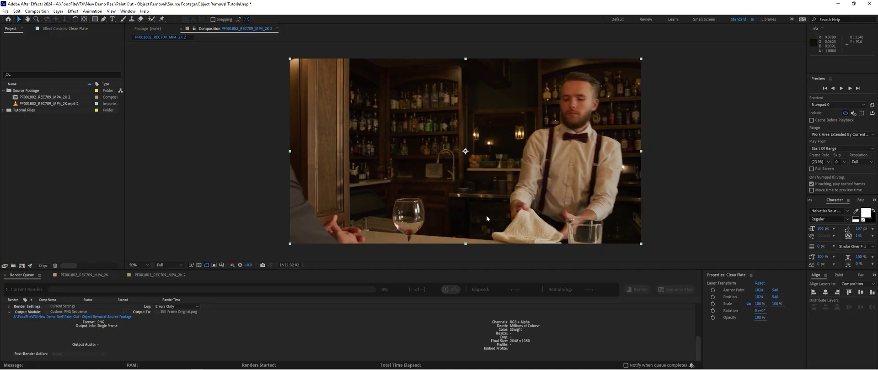
Import Still Frame Cabinet Replacement.png and place it in the comp above Clean Plate
{"action": "left_click", "coordinate": [40, 162]}
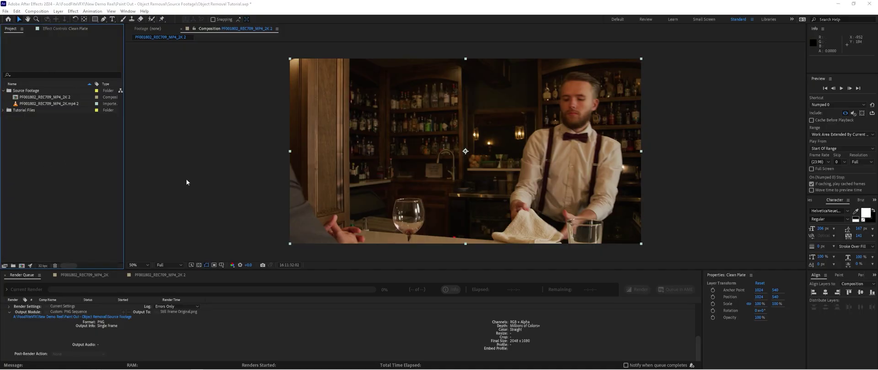
{"action": "key", "text": "ctrl+i"}
{"action": "double_click", "coordinate": [333, 96]}
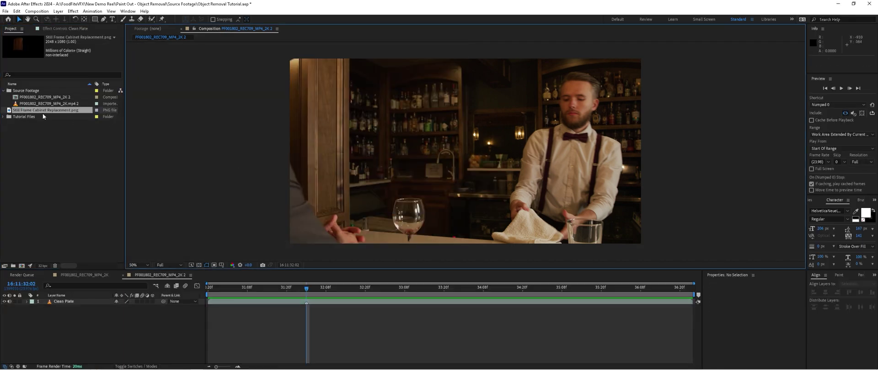
{"action": "left_click_drag", "start_coordinate": [43, 114], "coordinate": [59, 304]}
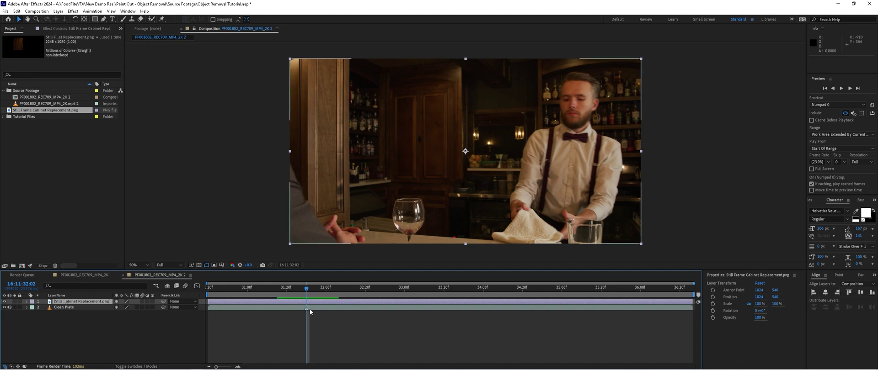
Scrub and play back the comp, then solo and unsolo the cabinet layer to check it
{"action": "mouse_move", "coordinate": [306, 291]}
{"action": "left_mouse_down"}
{"action": "mouse_move", "coordinate": [412, 291]}
{"action": "mouse_move", "coordinate": [315, 287]}
{"action": "left_mouse_up"}
{"action": "key", "text": "space"}
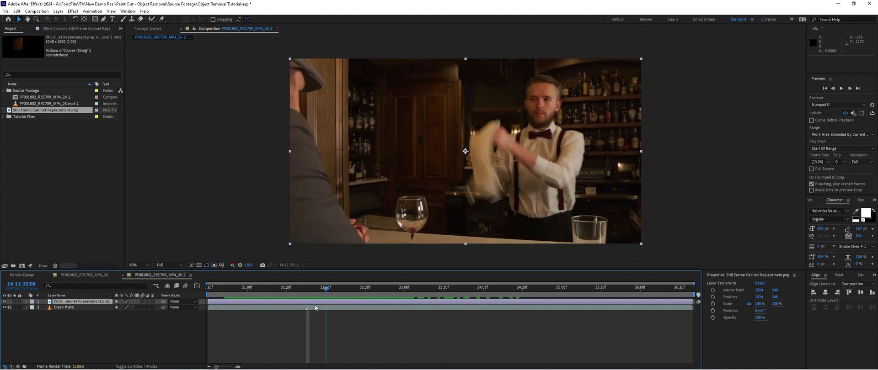
{"action": "key", "text": "space"}
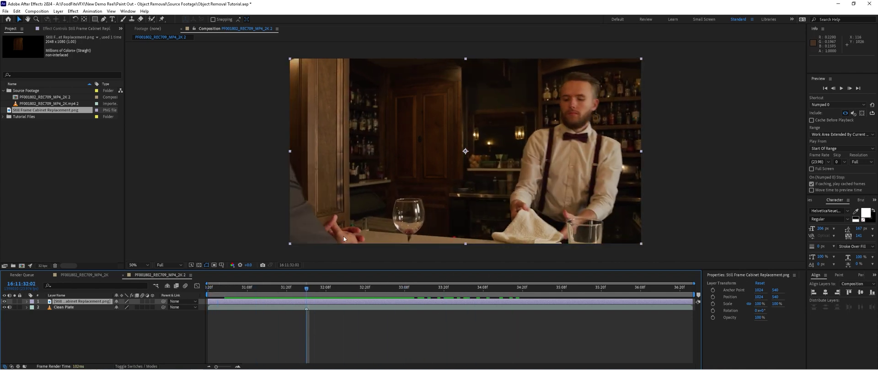
{"action": "left_click", "coordinate": [14, 302]}
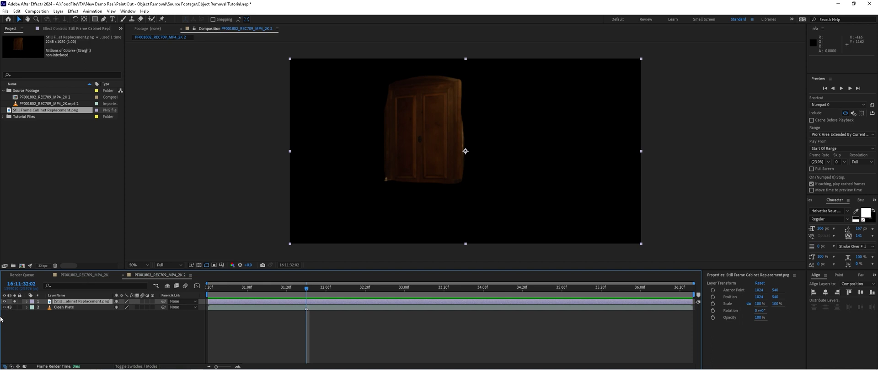
{"action": "left_click", "coordinate": [14, 301]}
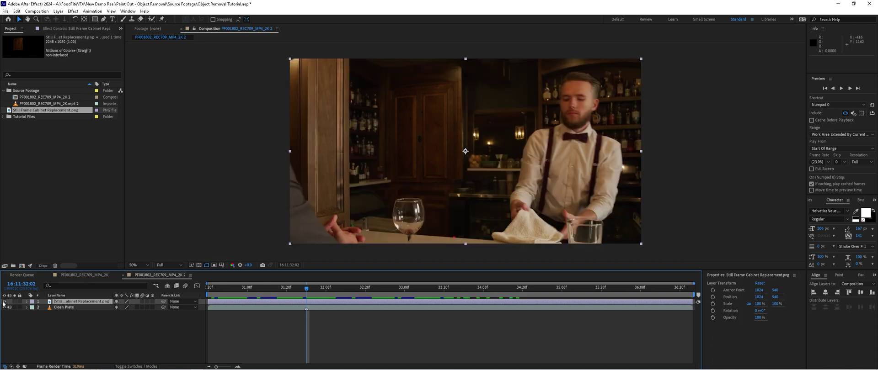
Apply Effect > Boris FX Mocha > Mocha AE to the selected Clean Plate layer
{"action": "left_click", "coordinate": [61, 312]}
{"action": "left_click", "coordinate": [73, 309]}
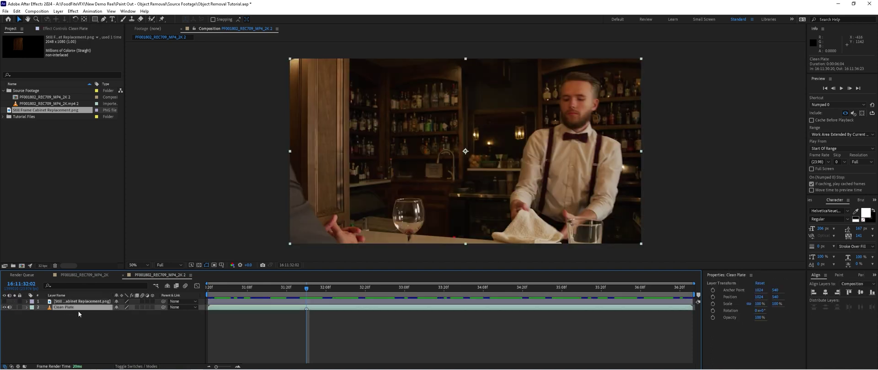
{"action": "left_click", "coordinate": [75, 12]}
{"action": "mouse_move", "coordinate": [127, 102]}
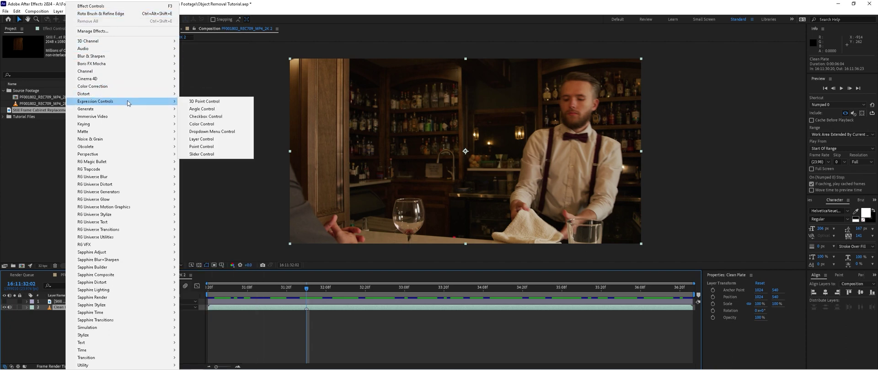
{"action": "mouse_move", "coordinate": [126, 65]}
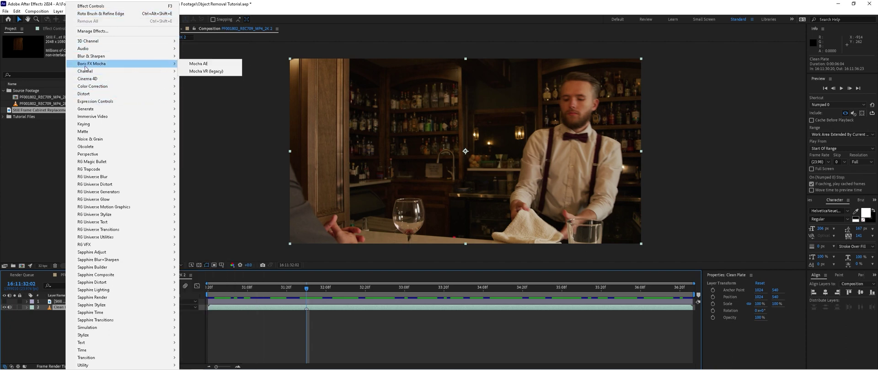
{"action": "left_click", "coordinate": [207, 66]}
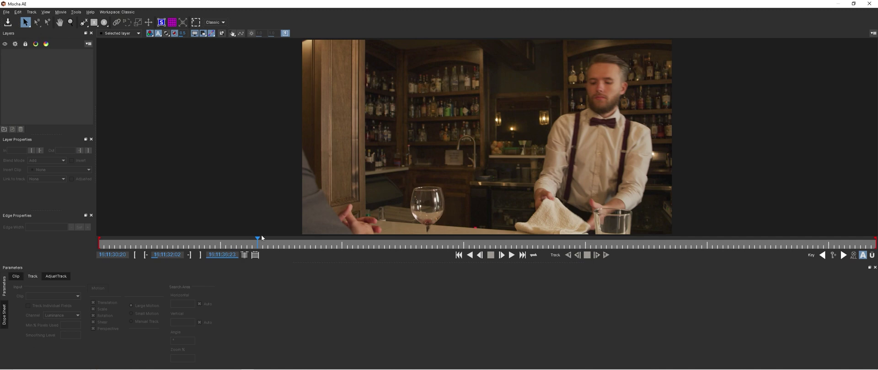
Draw a closed X-spline shape around the arched shelf cabinet behind the bar
{"action": "left_click", "coordinate": [83, 22]}
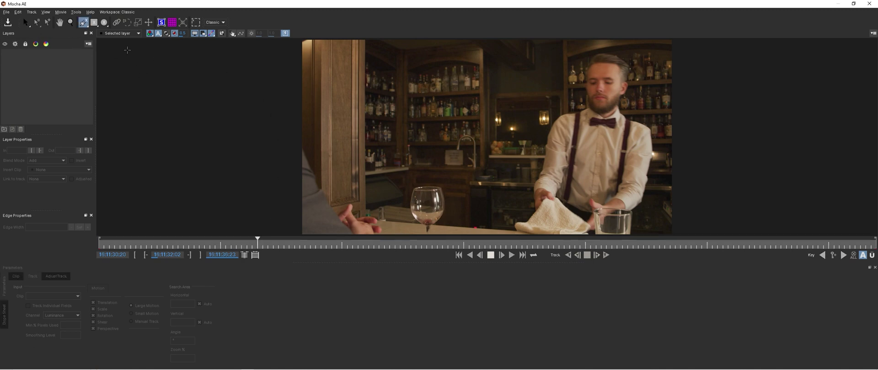
{"action": "left_click", "coordinate": [401, 168]}
{"action": "left_click", "coordinate": [413, 98]}
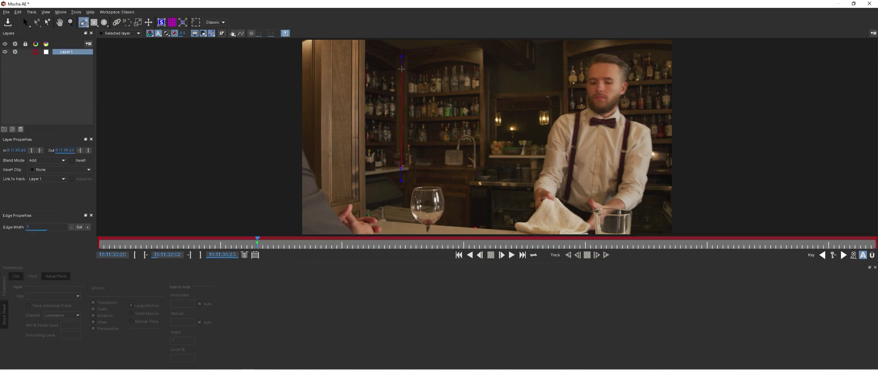
{"action": "left_click", "coordinate": [424, 60]}
{"action": "left_click", "coordinate": [444, 57]}
{"action": "left_click", "coordinate": [467, 60]}
{"action": "left_click", "coordinate": [483, 69]}
{"action": "left_click", "coordinate": [468, 169]}
{"action": "left_click_drag", "start_coordinate": [429, 111], "coordinate": [414, 158]}
{"action": "right_click", "coordinate": [414, 156]}
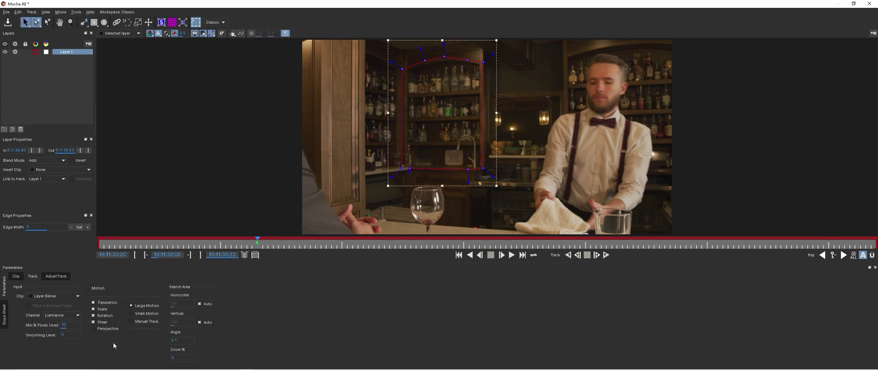
Enable Perspective, set Min % Pixels Used to 98.2, and track backwards to the clip start
{"action": "left_click", "coordinate": [96, 330]}
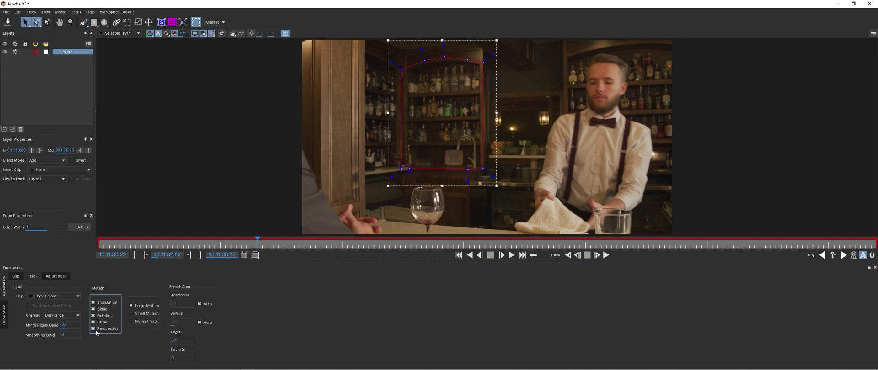
{"action": "left_click", "coordinate": [70, 325]}
{"action": "left_click_drag", "start_coordinate": [64, 324], "coordinate": [112, 326]}
{"action": "left_click", "coordinate": [567, 256]}
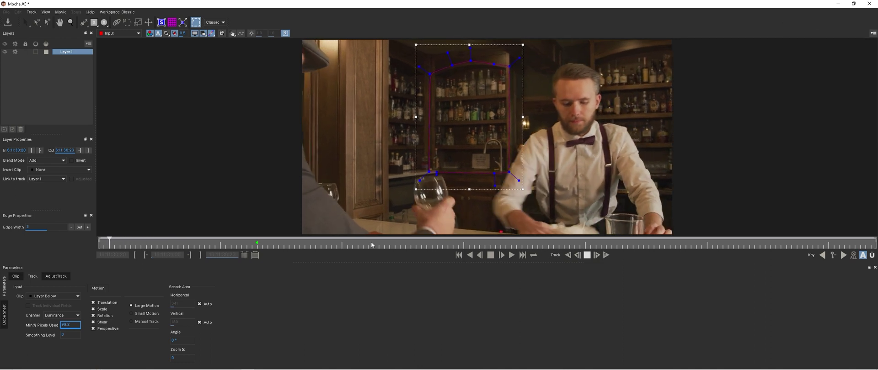
{"action": "left_click", "coordinate": [257, 245]}
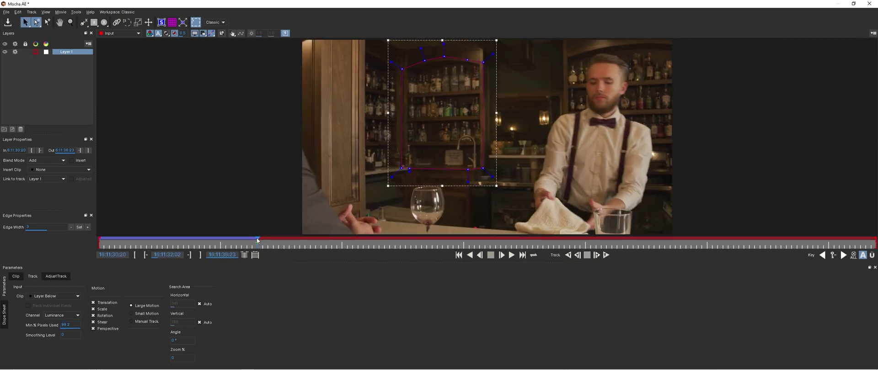
Track the shelf spline forward to the clip's end and scrub back to review it
{"action": "left_click", "coordinate": [606, 255]}
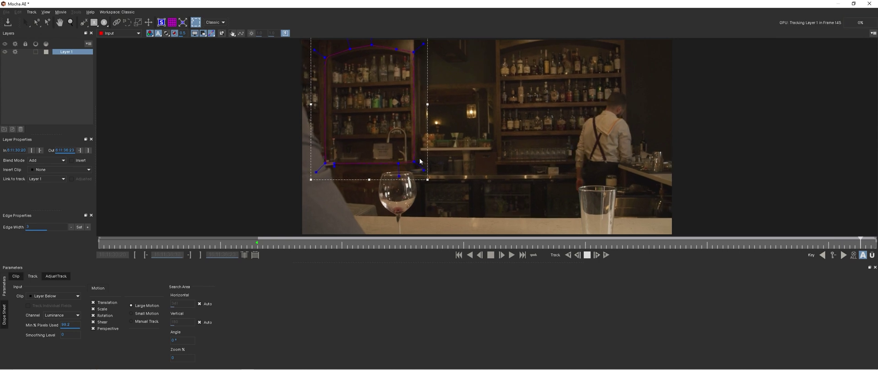
{"action": "left_click_drag", "start_coordinate": [467, 244], "coordinate": [257, 275]}
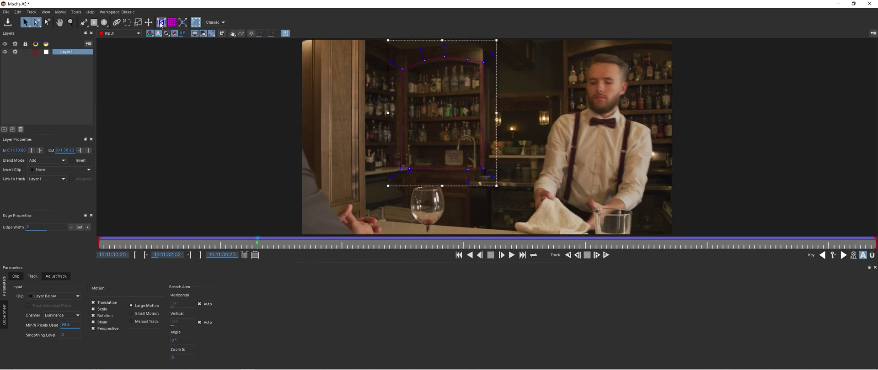
Show the expanded planar surface and scrub through the shot to verify the track holds
{"action": "left_click", "coordinate": [160, 22]}
{"action": "left_click", "coordinate": [183, 23]}
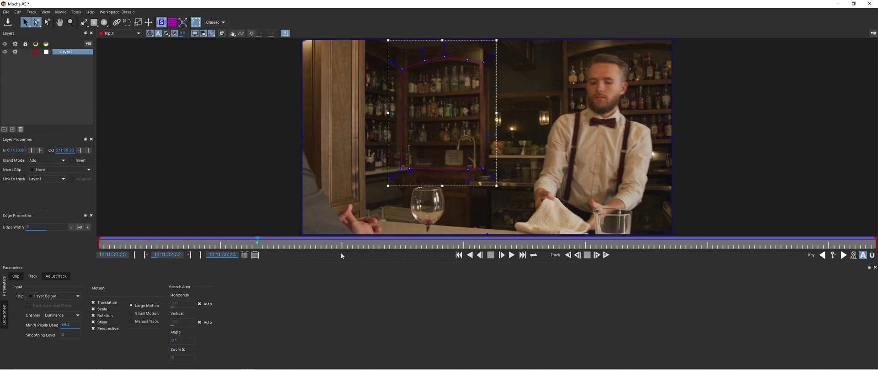
{"action": "left_click", "coordinate": [262, 246]}
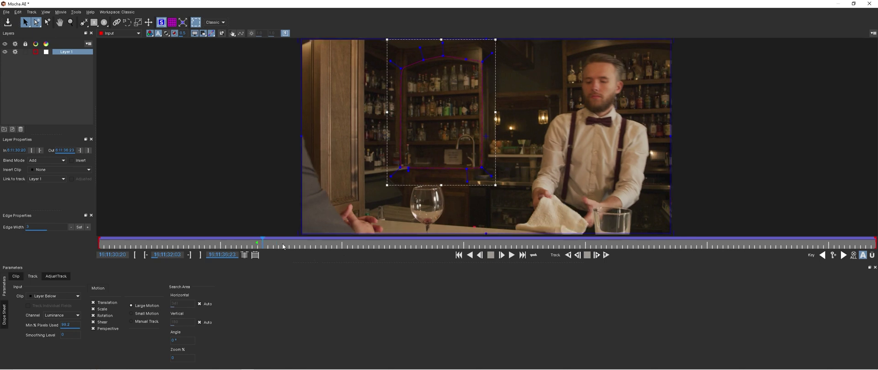
{"action": "left_click_drag", "start_coordinate": [327, 246], "coordinate": [676, 243]}
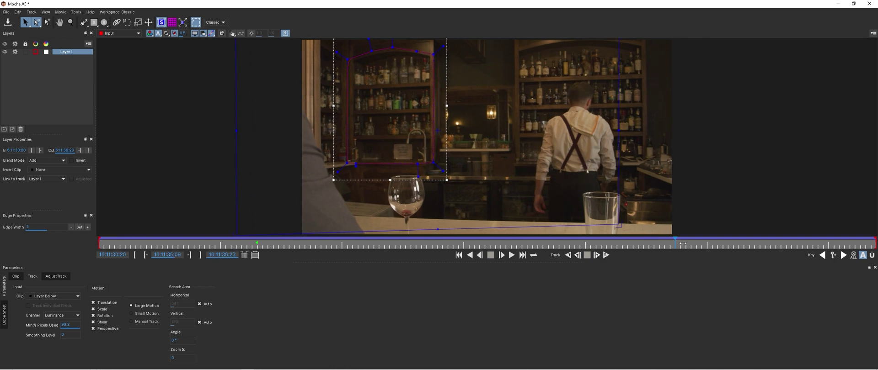
{"action": "left_click_drag", "start_coordinate": [682, 245], "coordinate": [200, 206]}
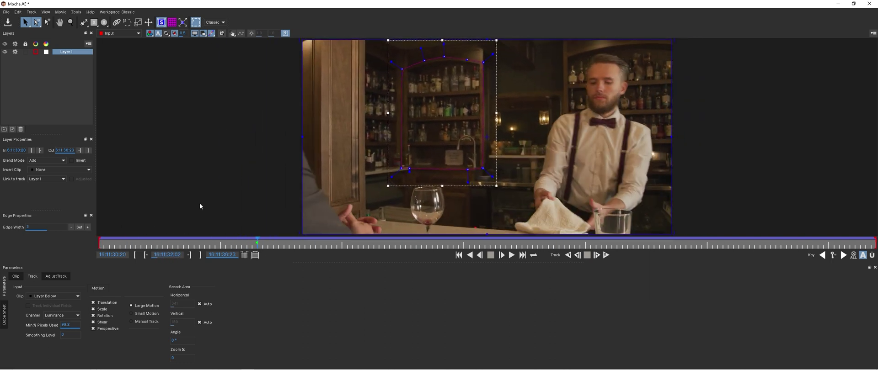
Rename Layer 1 to 'Cabinet Track' and close Mocha
{"action": "double_click", "coordinate": [68, 51]}
{"action": "type", "text": "Cabinet Track"}
{"action": "key", "text": "Return"}
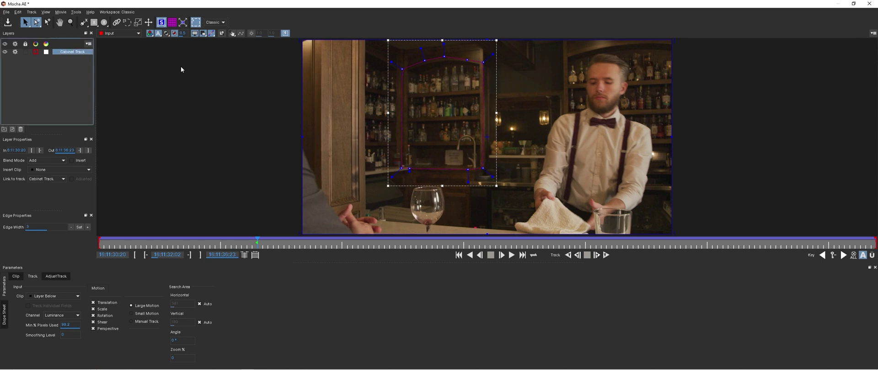
{"action": "left_click", "coordinate": [873, 4]}
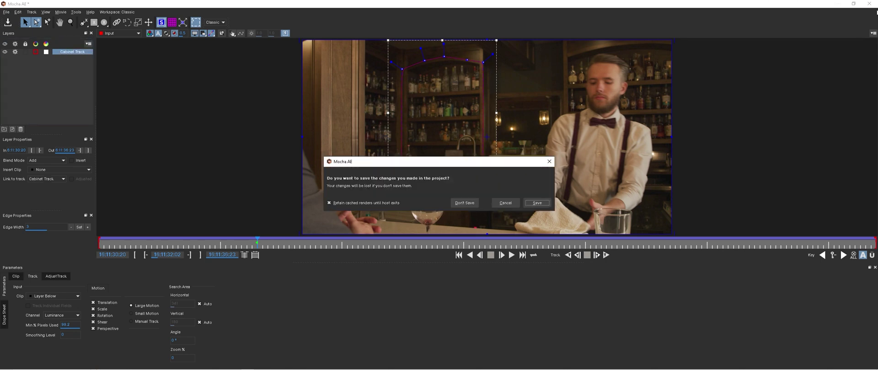
Save the Mocha project and create Clean Plate's tracking data from the Cabinet Track layer
{"action": "left_click", "coordinate": [537, 204]}
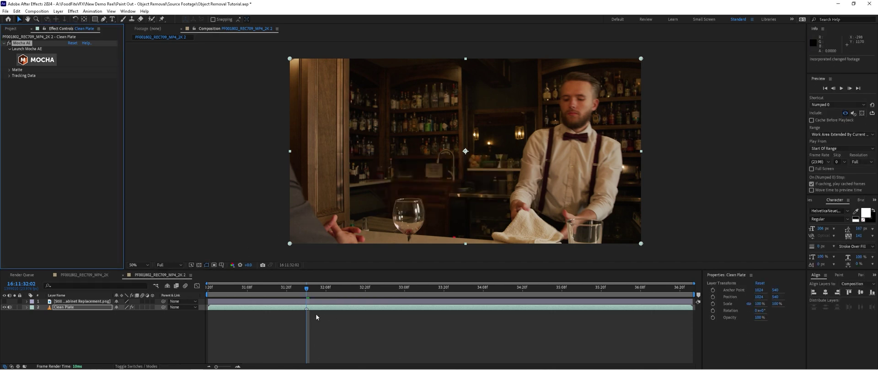
{"action": "left_click", "coordinate": [61, 307]}
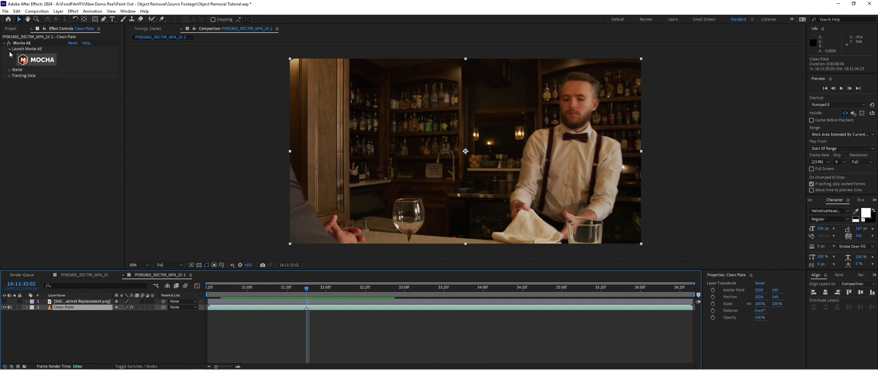
{"action": "left_click", "coordinate": [9, 76]}
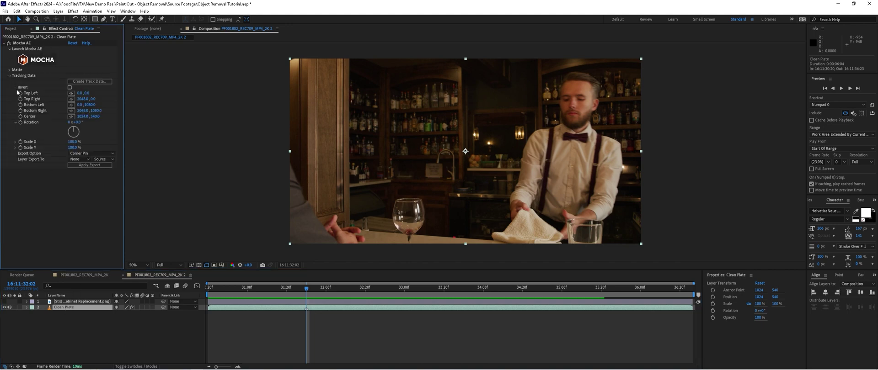
{"action": "left_click", "coordinate": [110, 82]}
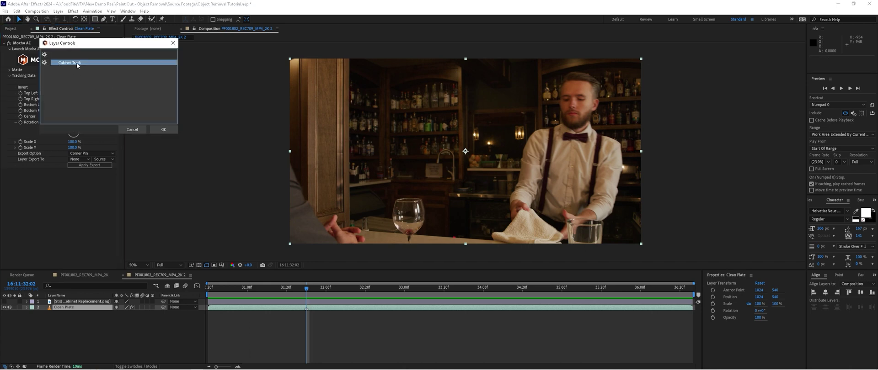
{"action": "left_click", "coordinate": [163, 130]}
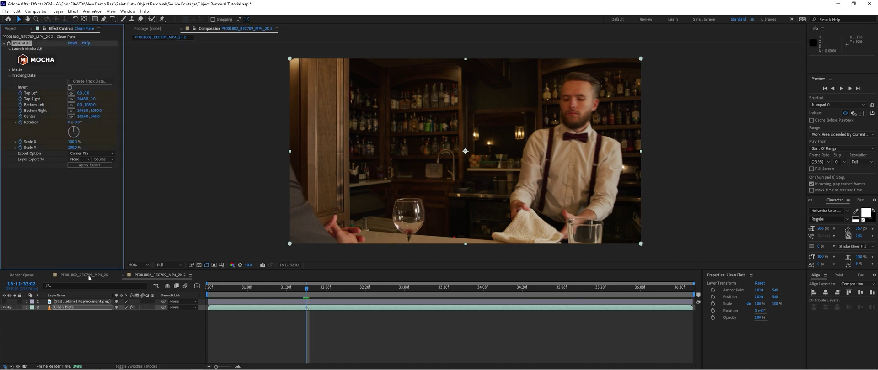
Export the track as Corner Pin (Support Motion Blur) to layer 1, Still Frame Cabinet Replacement.png
{"action": "left_click", "coordinate": [284, 307]}
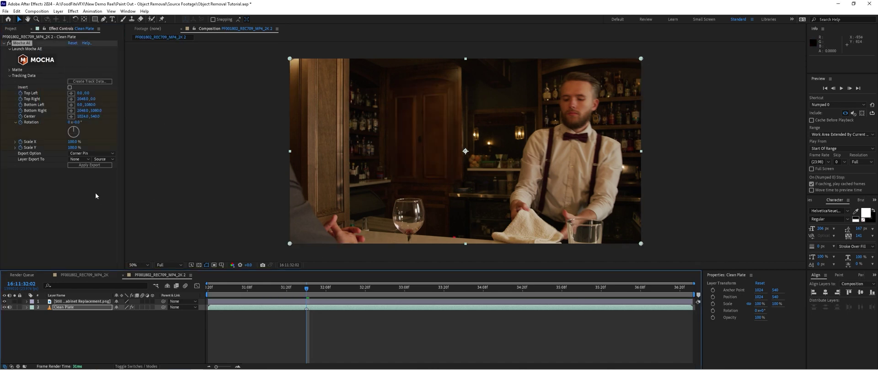
{"action": "left_click", "coordinate": [89, 153]}
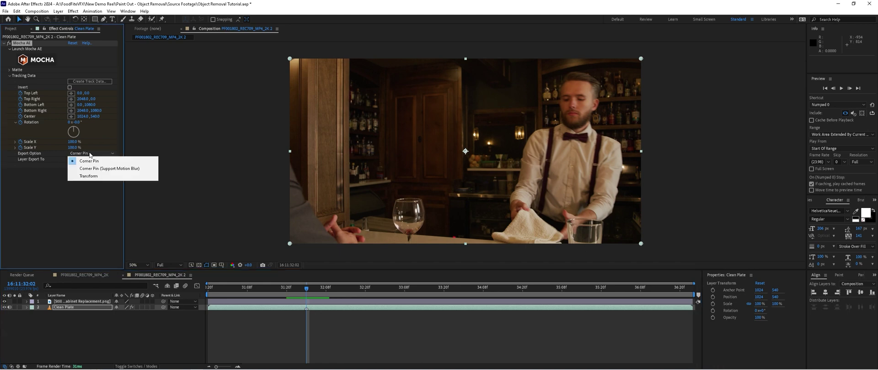
{"action": "left_click", "coordinate": [88, 169]}
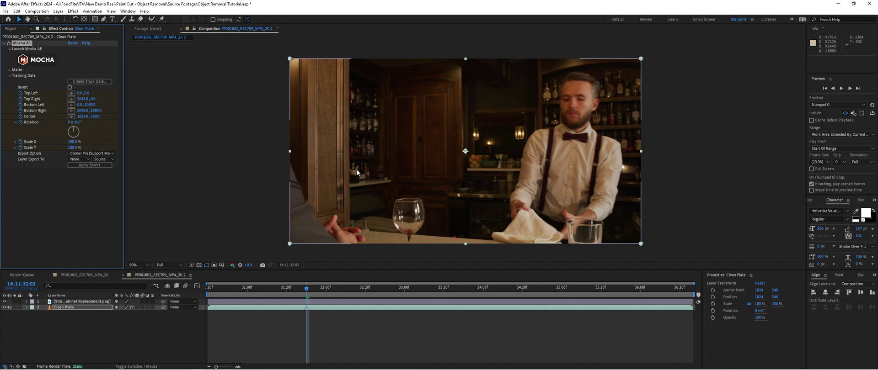
{"action": "left_click", "coordinate": [82, 160]}
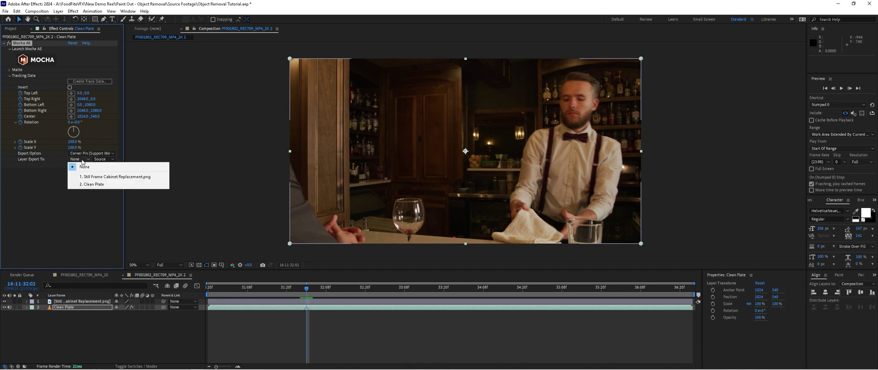
{"action": "left_click", "coordinate": [107, 178]}
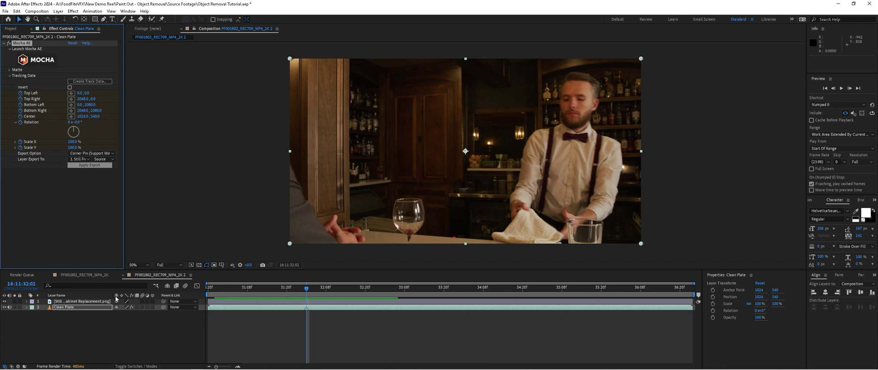
{"action": "left_click", "coordinate": [66, 302]}
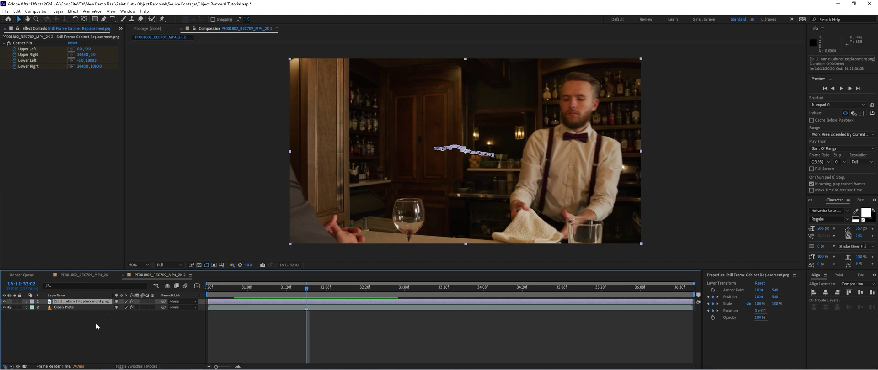
{"action": "key", "text": "u"}
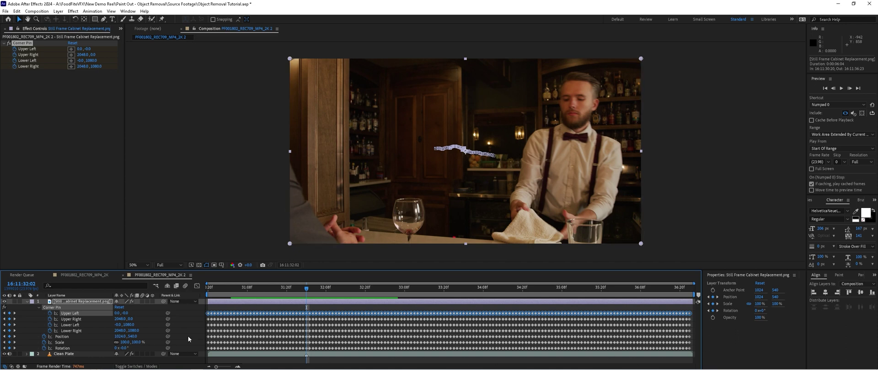
{"action": "left_click", "coordinate": [72, 331]}
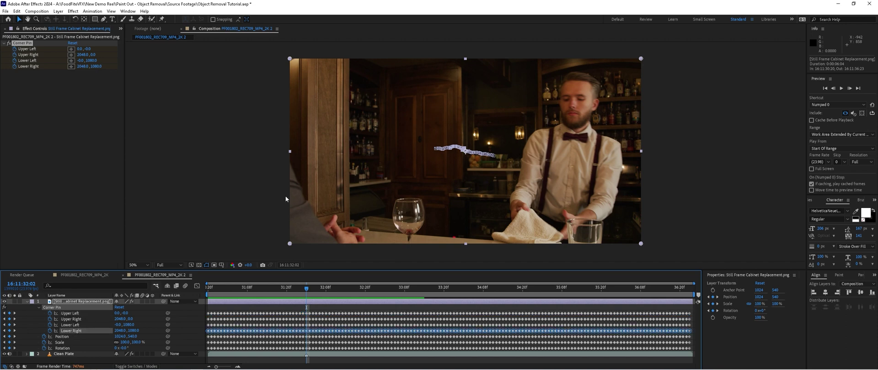
{"action": "left_click_drag", "start_coordinate": [290, 60], "coordinate": [335, 96]}
{"action": "key", "text": "ctrl+z"}
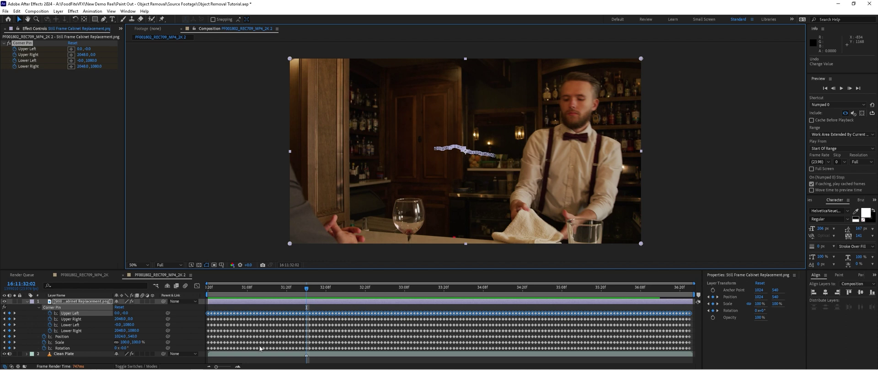
{"action": "left_click", "coordinate": [26, 301]}
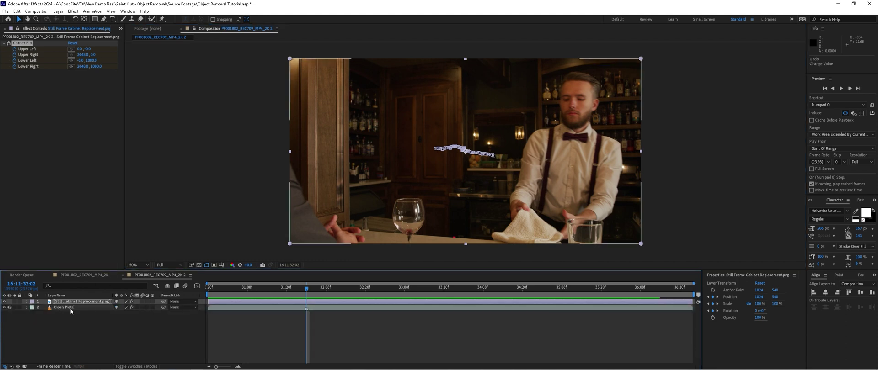
{"action": "left_click_drag", "start_coordinate": [310, 288], "coordinate": [178, 309]}
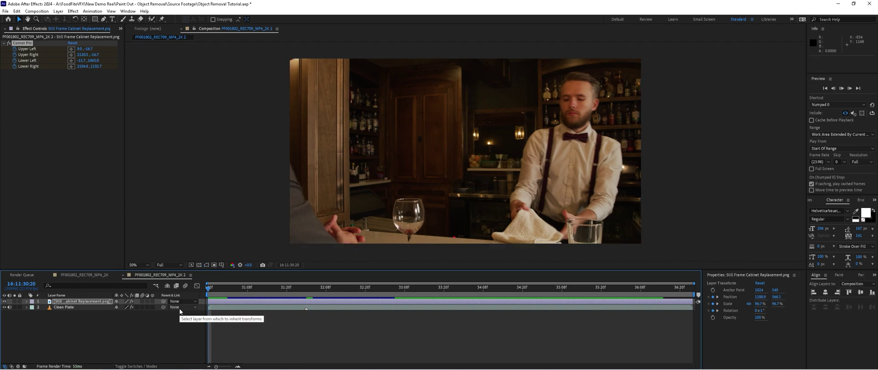
{"action": "key", "text": "space"}
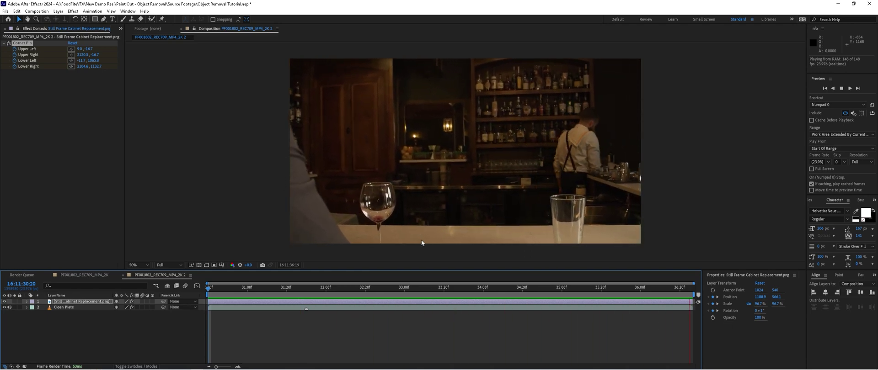
{"action": "left_click_drag", "start_coordinate": [413, 289], "coordinate": [209, 300]}
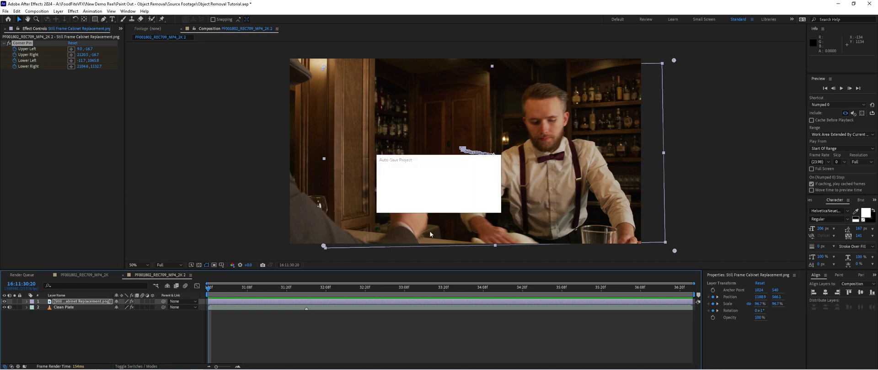
Duplicate Clean Plate, move the copy to the top, and name it Arm Roto
{"action": "left_click", "coordinate": [75, 301]}
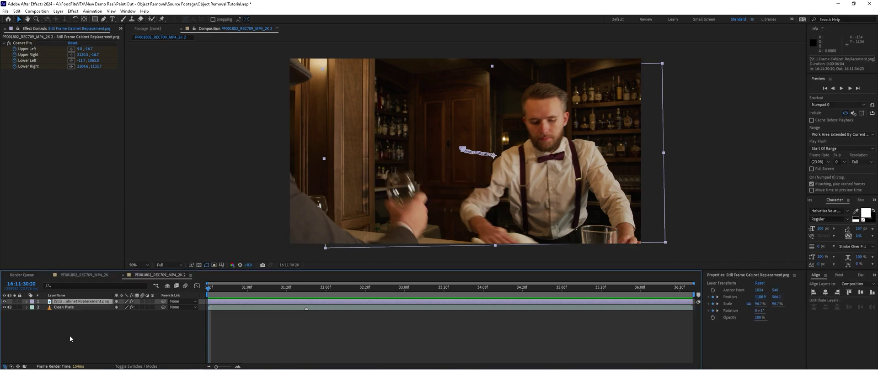
{"action": "left_click", "coordinate": [69, 335]}
{"action": "left_click", "coordinate": [64, 307]}
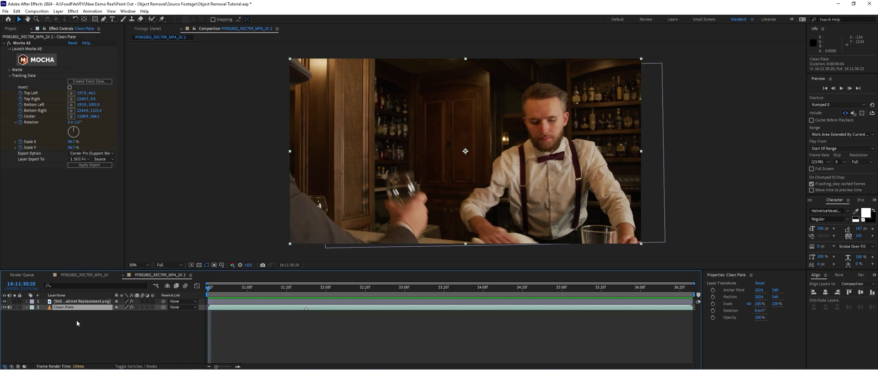
{"action": "key", "text": "ctrl+d"}
{"action": "left_click_drag", "start_coordinate": [59, 308], "coordinate": [59, 301]}
{"action": "key", "text": "Return"}
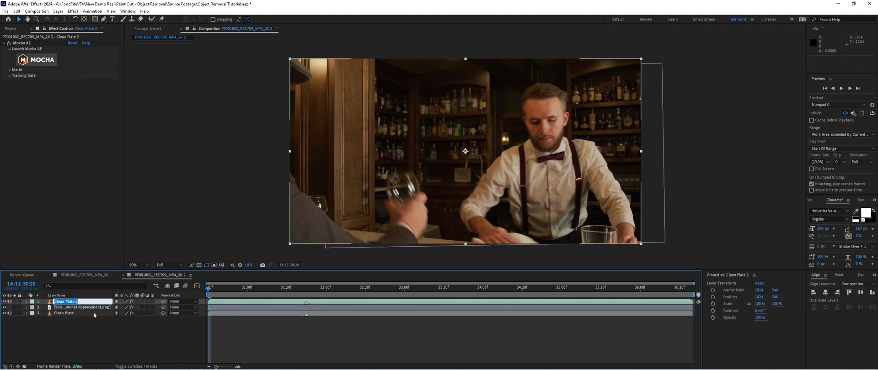
{"action": "type", "text": "Arm Roto"}
{"action": "key", "text": "Return"}
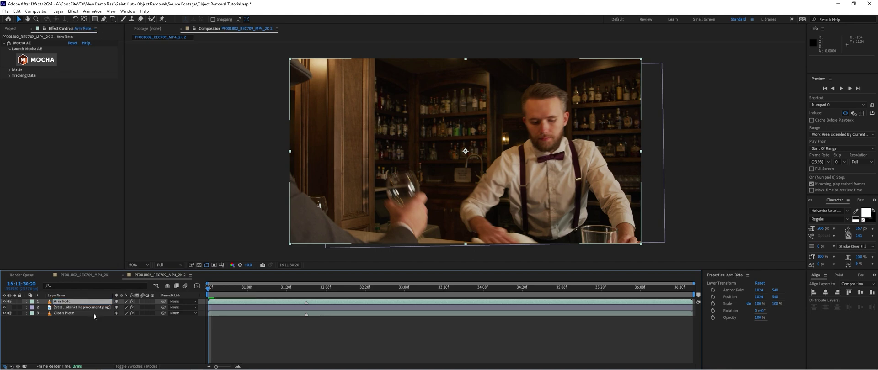
Pick the Roto Brush, scrub to where the arm moves, and open Arm Roto's Layer viewer
{"action": "left_click", "coordinate": [152, 20]}
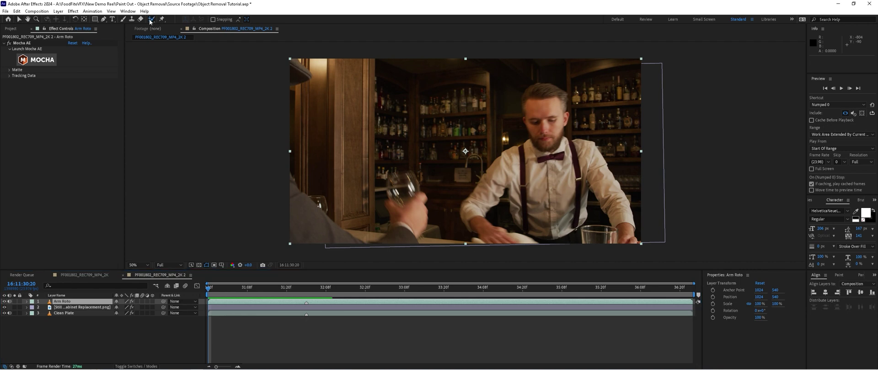
{"action": "left_click_drag", "start_coordinate": [224, 290], "coordinate": [353, 275]}
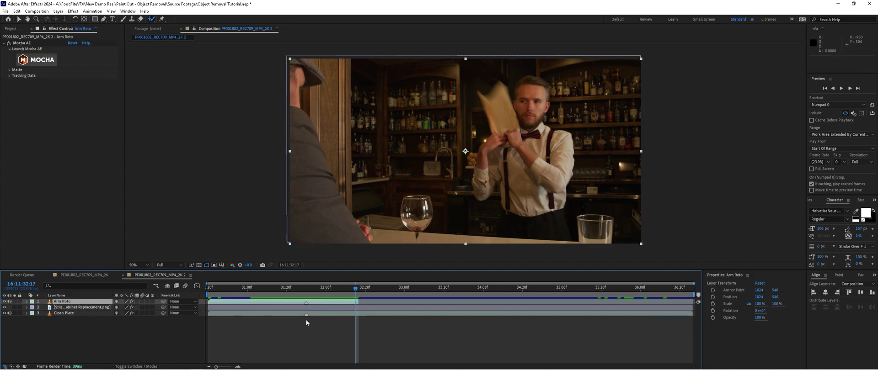
{"action": "double_click", "coordinate": [105, 300]}
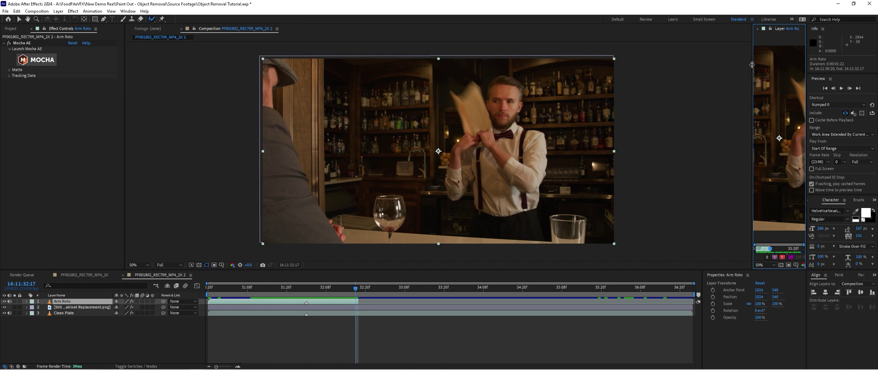
At the layer's first frame, paint a Roto Brush stroke on the bartender's arm and show transparency
{"action": "left_click_drag", "start_coordinate": [751, 64], "coordinate": [480, 65]}
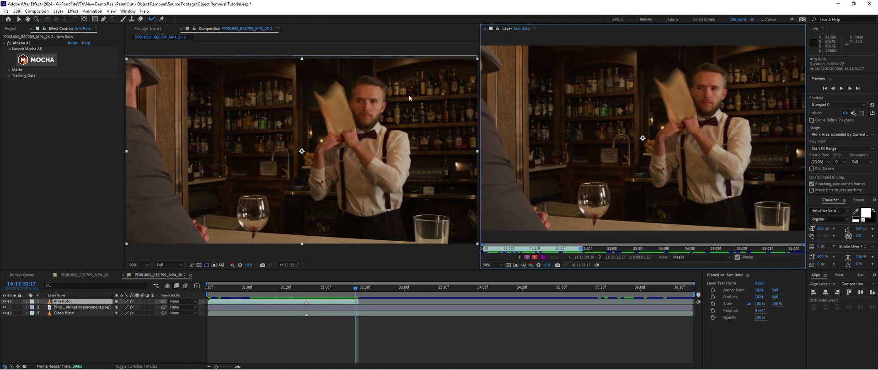
{"action": "left_click", "coordinate": [247, 301]}
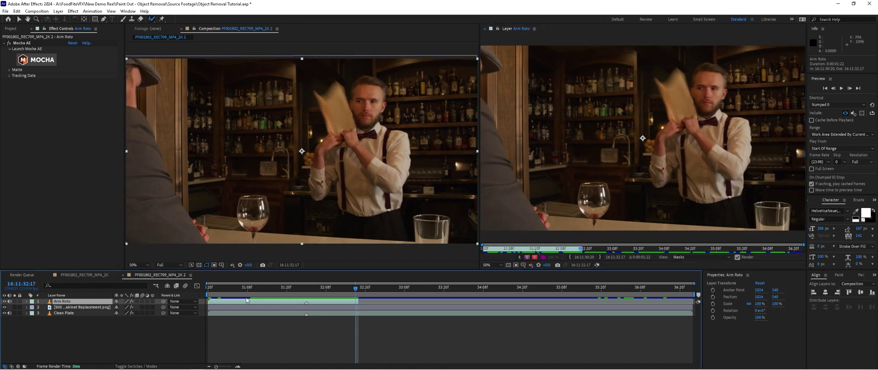
{"action": "key", "text": "Home"}
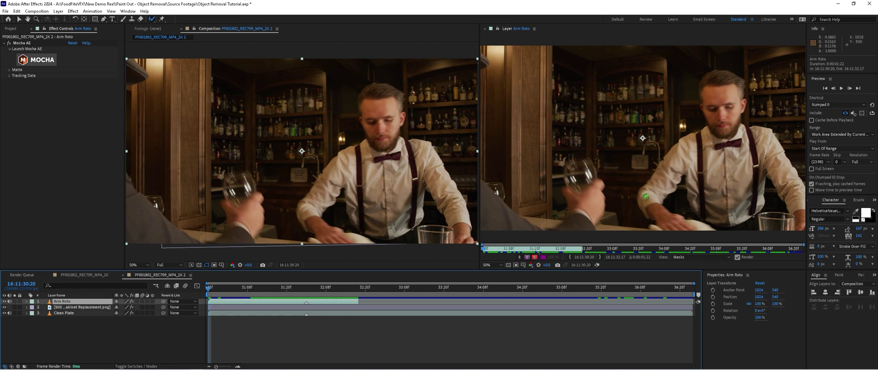
{"action": "left_click_drag", "start_coordinate": [657, 167], "coordinate": [632, 139]}
{"action": "left_click", "coordinate": [201, 287]}
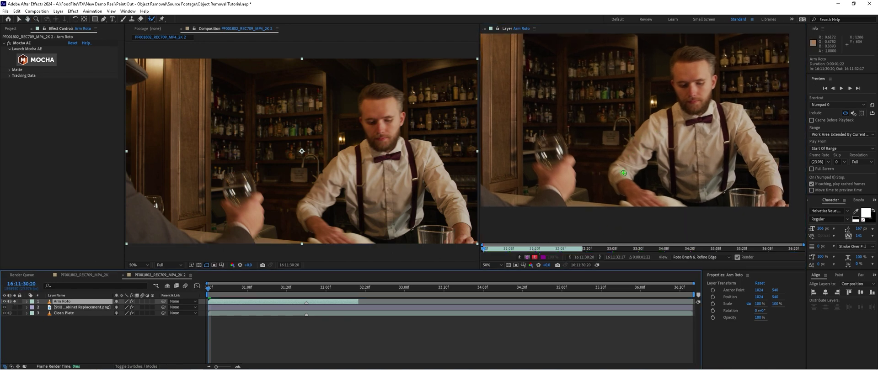
{"action": "mouse_move", "coordinate": [624, 174]}
{"action": "left_mouse_down"}
{"action": "mouse_move", "coordinate": [621, 191]}
{"action": "mouse_move", "coordinate": [655, 200]}
{"action": "left_mouse_up"}
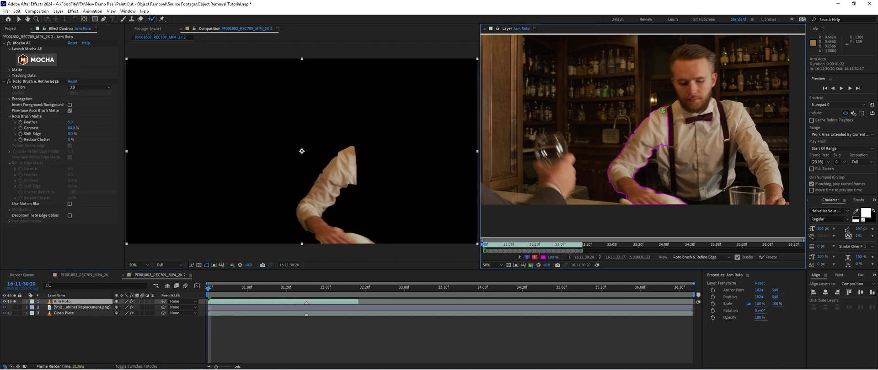
{"action": "left_click", "coordinate": [199, 265]}
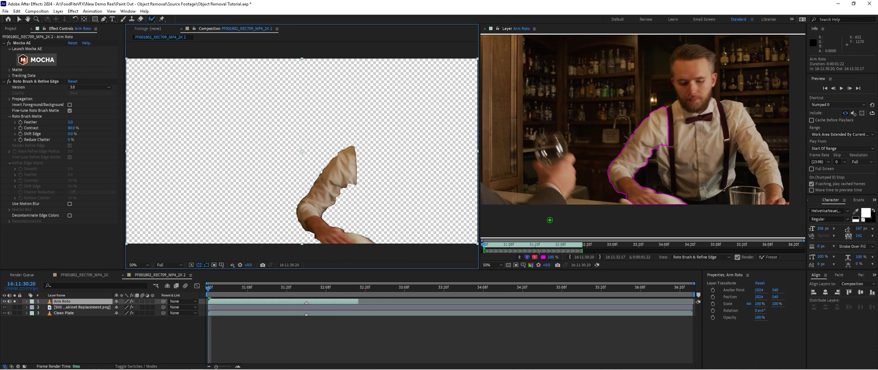
Add the towel to the matte and propagate it forward through frames 31:23, 32:06 and 32:12
{"action": "left_click", "coordinate": [504, 247]}
{"action": "left_click_drag", "start_coordinate": [505, 249], "coordinate": [506, 253]}
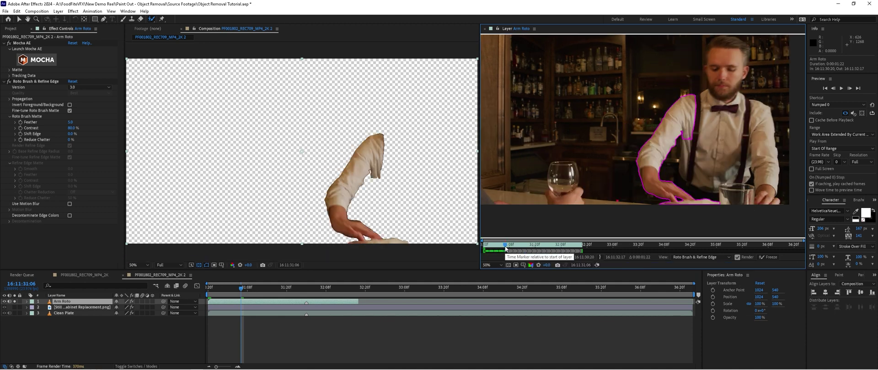
{"action": "left_click_drag", "start_coordinate": [496, 253], "coordinate": [526, 249]}
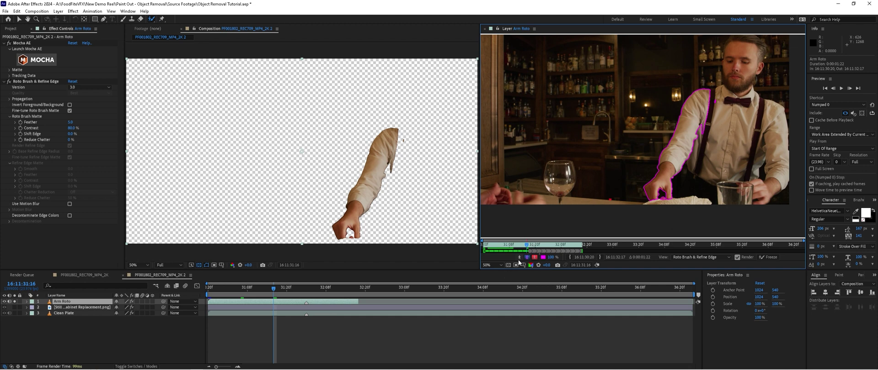
{"action": "mouse_move", "coordinate": [703, 203]}
{"action": "left_mouse_down"}
{"action": "mouse_move", "coordinate": [657, 207]}
{"action": "mouse_move", "coordinate": [698, 203]}
{"action": "left_mouse_up"}
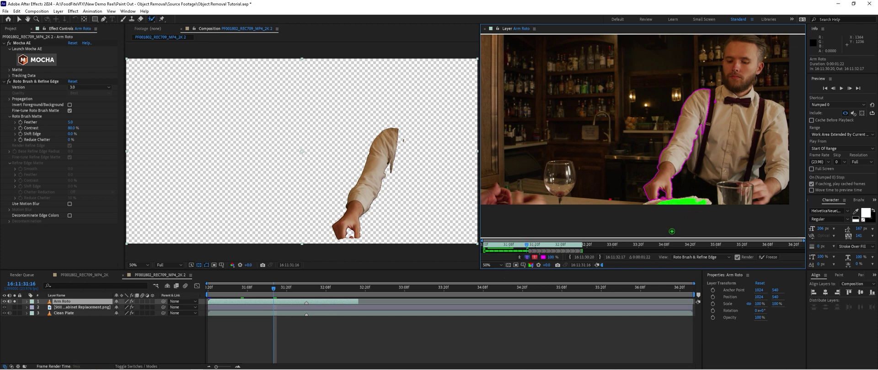
{"action": "left_click", "coordinate": [543, 247]}
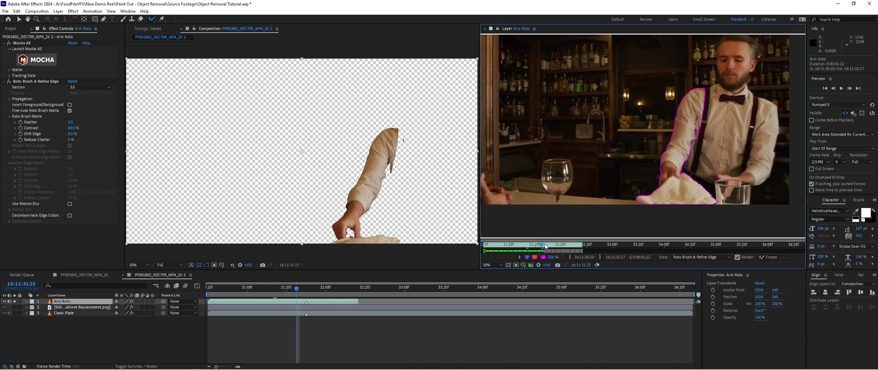
{"action": "left_click", "coordinate": [556, 246]}
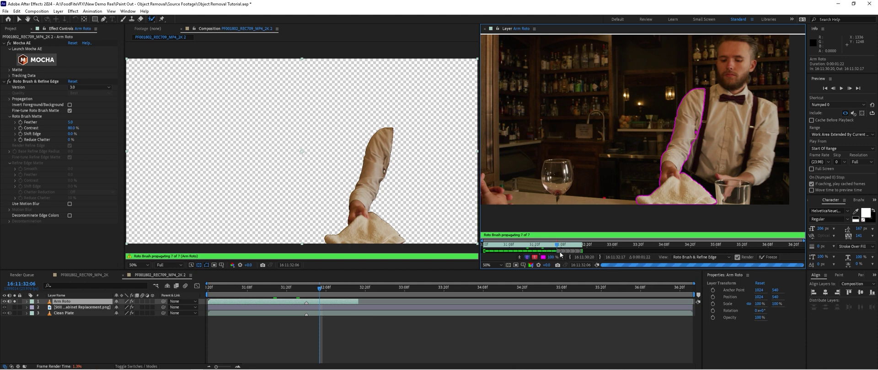
{"action": "left_click_drag", "start_coordinate": [555, 252], "coordinate": [569, 251]}
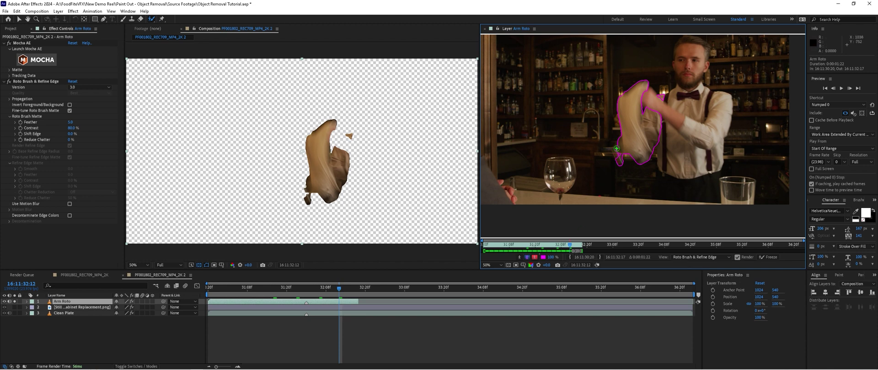
Subtract the stray area from the arm matte, freeze the roto, close the Layer viewer, and unsolo
{"action": "mouse_move", "coordinate": [617, 149]}
{"action": "left_mouse_down"}
{"action": "mouse_move", "coordinate": [619, 173]}
{"action": "mouse_move", "coordinate": [617, 139]}
{"action": "left_mouse_up"}
{"action": "left_click_drag", "start_coordinate": [569, 246], "coordinate": [571, 248]}
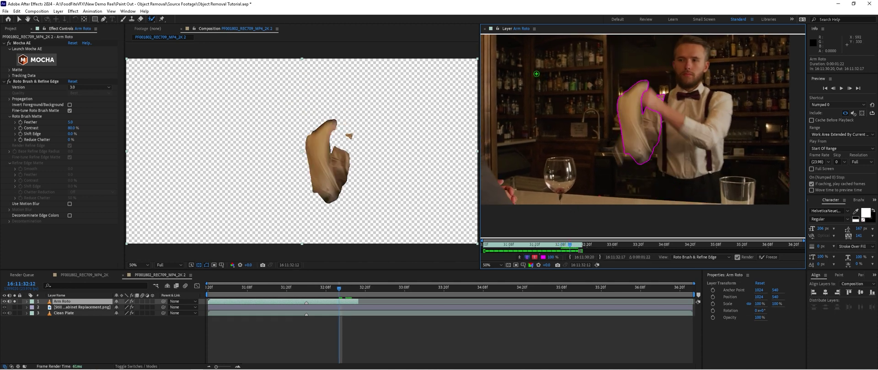
{"action": "left_click", "coordinate": [767, 257]}
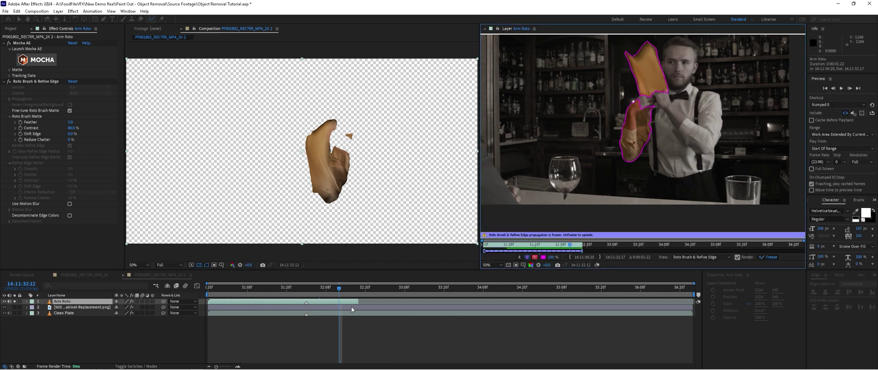
{"action": "left_click", "coordinate": [485, 29]}
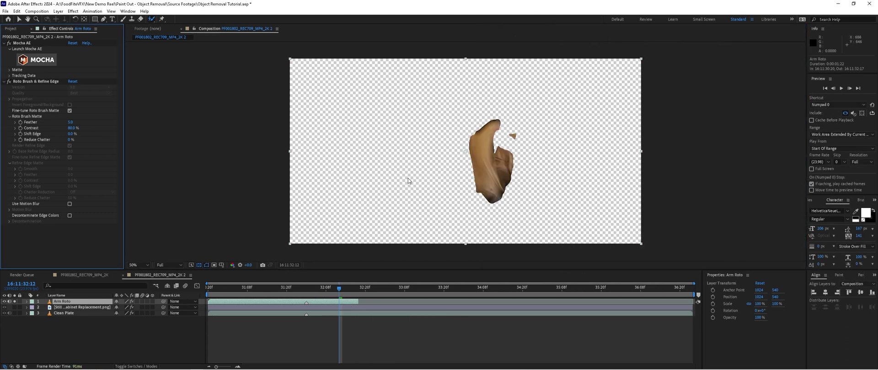
{"action": "left_click", "coordinate": [14, 302]}
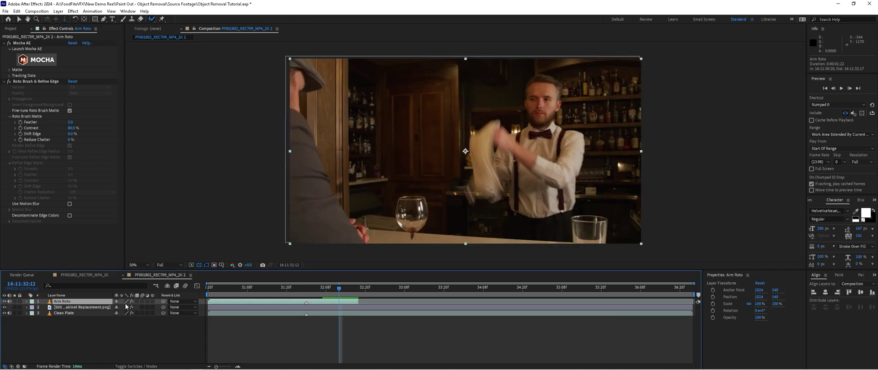
Enable Roto Brush motion blur on the arm matte and preview it over the Clean Plate and cabinet from frame 32:07
{"action": "left_click", "coordinate": [69, 204]}
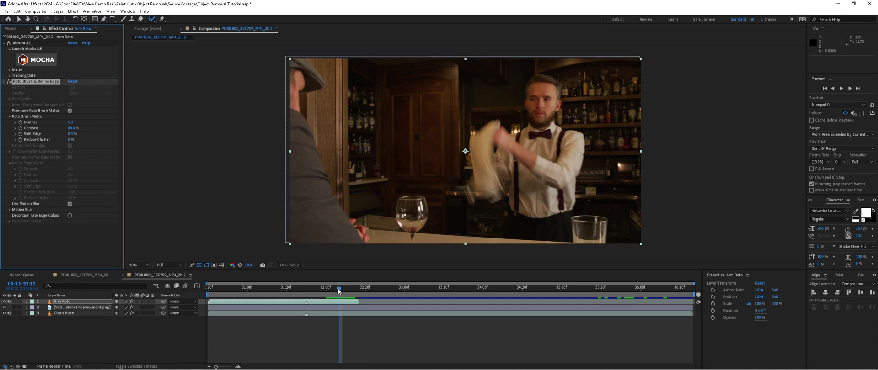
{"action": "left_click_drag", "start_coordinate": [339, 289], "coordinate": [200, 295]}
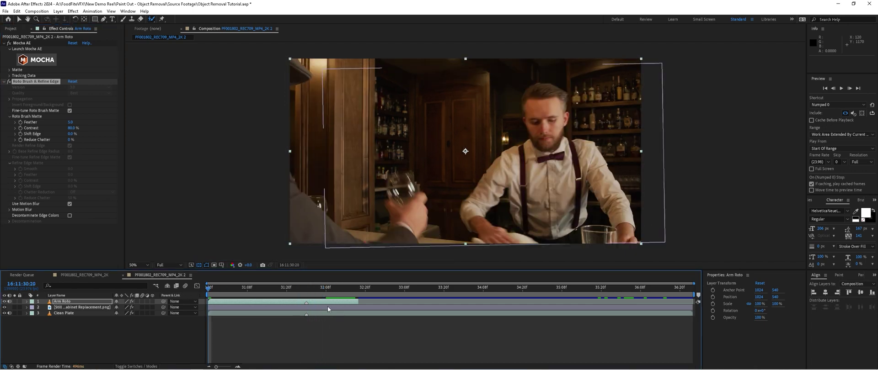
{"action": "left_click", "coordinate": [15, 314]}
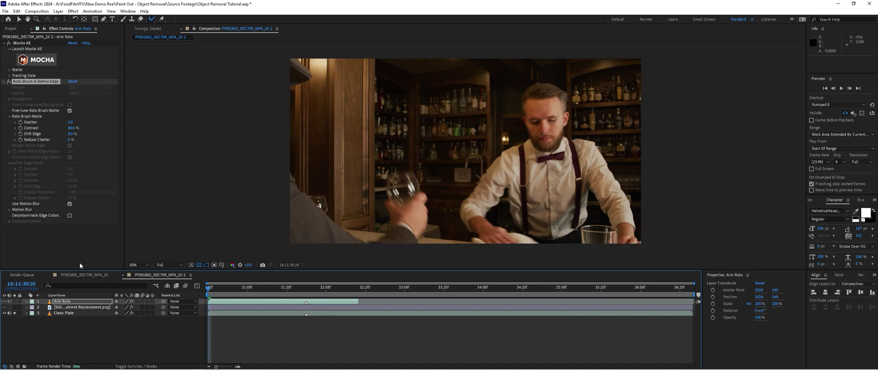
{"action": "left_click", "coordinate": [15, 307]}
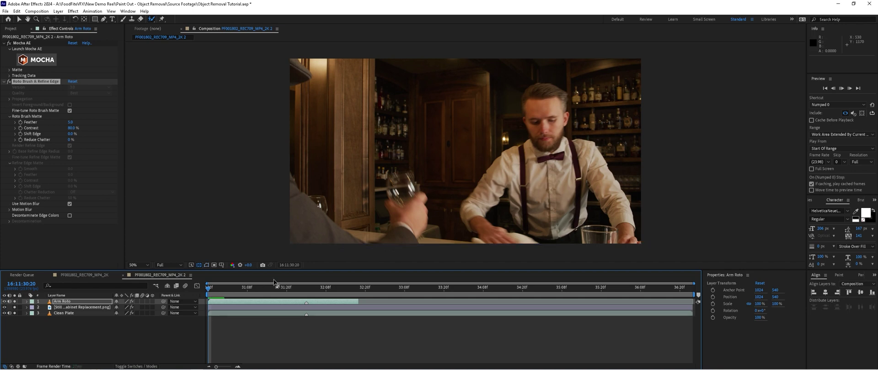
{"action": "key", "text": "space"}
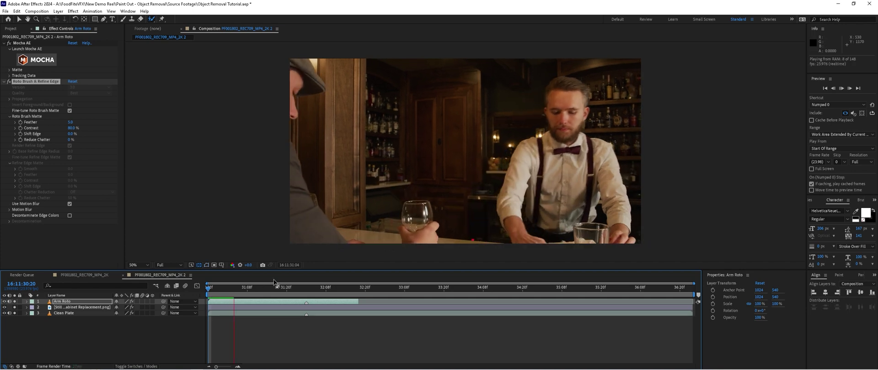
{"action": "key", "text": "space"}
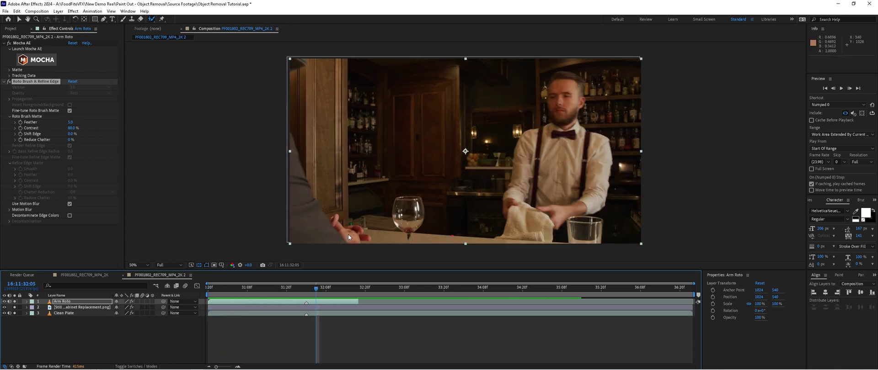
{"action": "left_click_drag", "start_coordinate": [298, 288], "coordinate": [213, 311]}
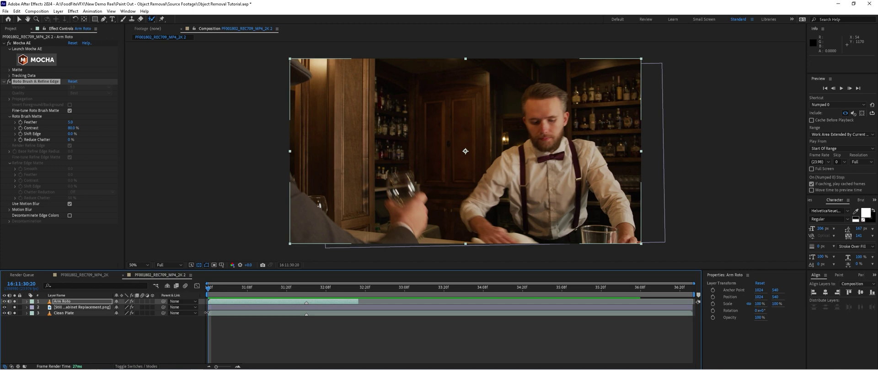